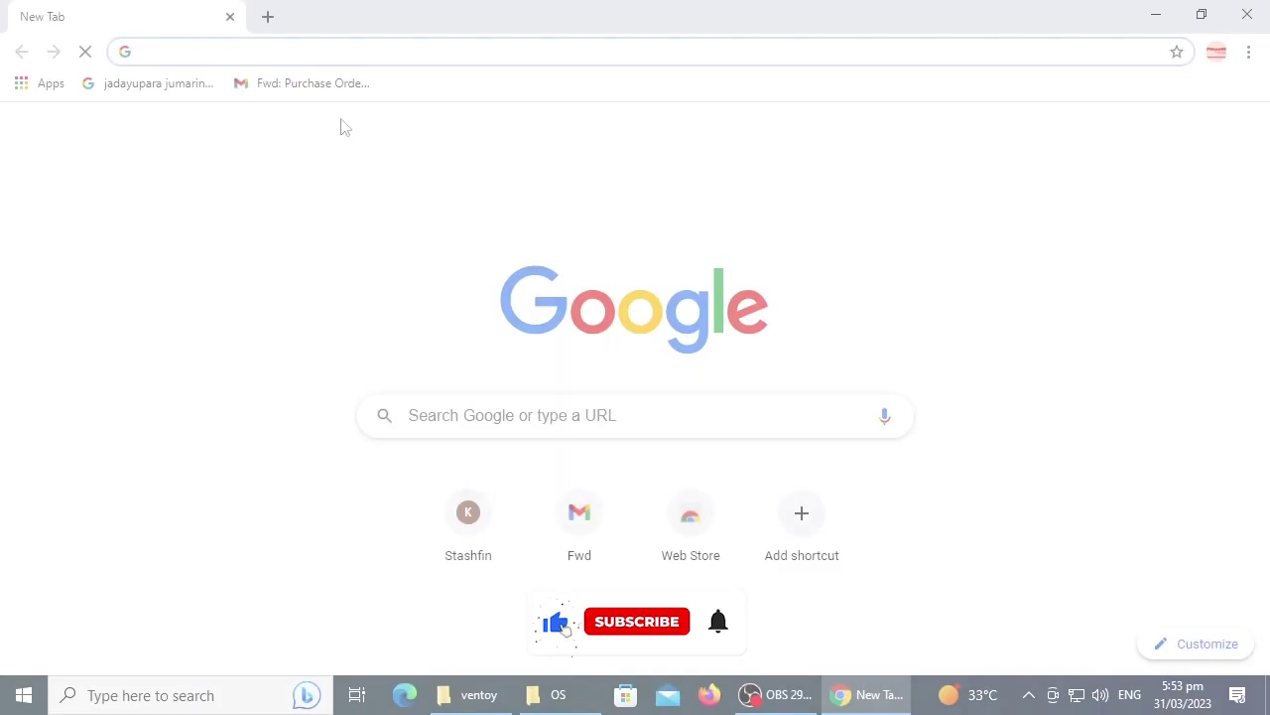
Search Google for 'ventoy' using the suggested search term.
left_click(406, 267)
type("vento")
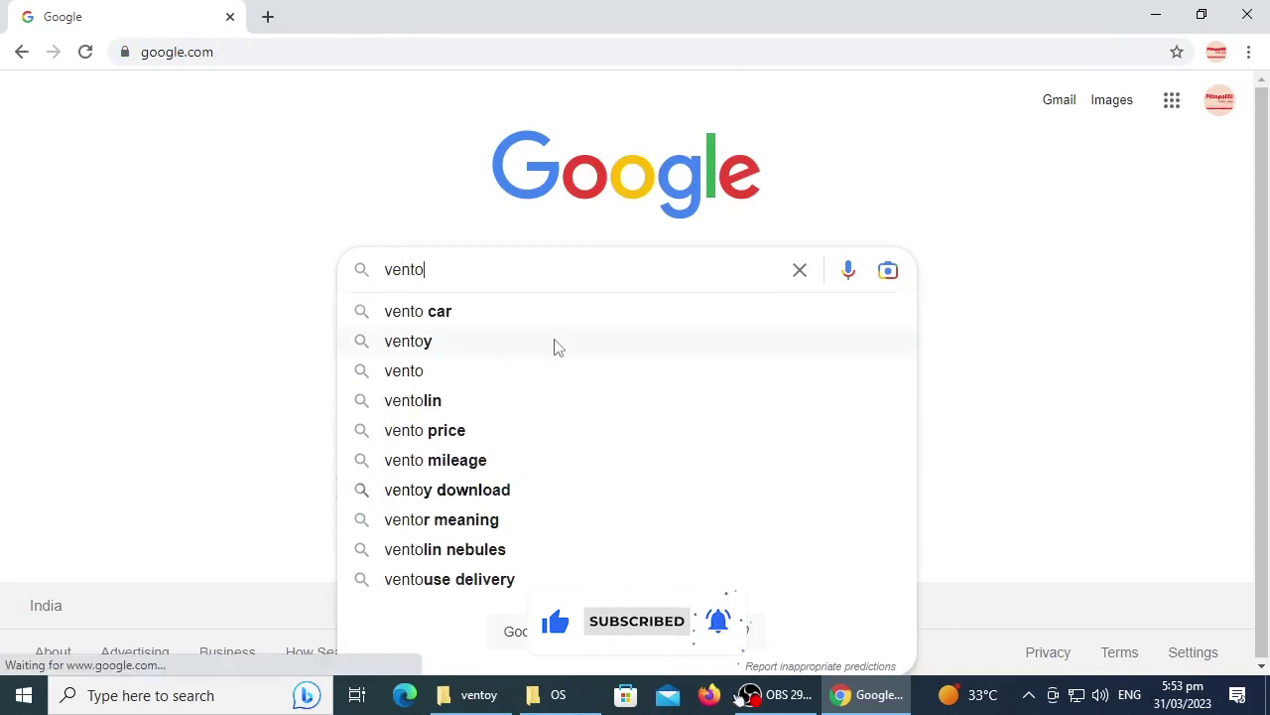
left_click(438, 351)
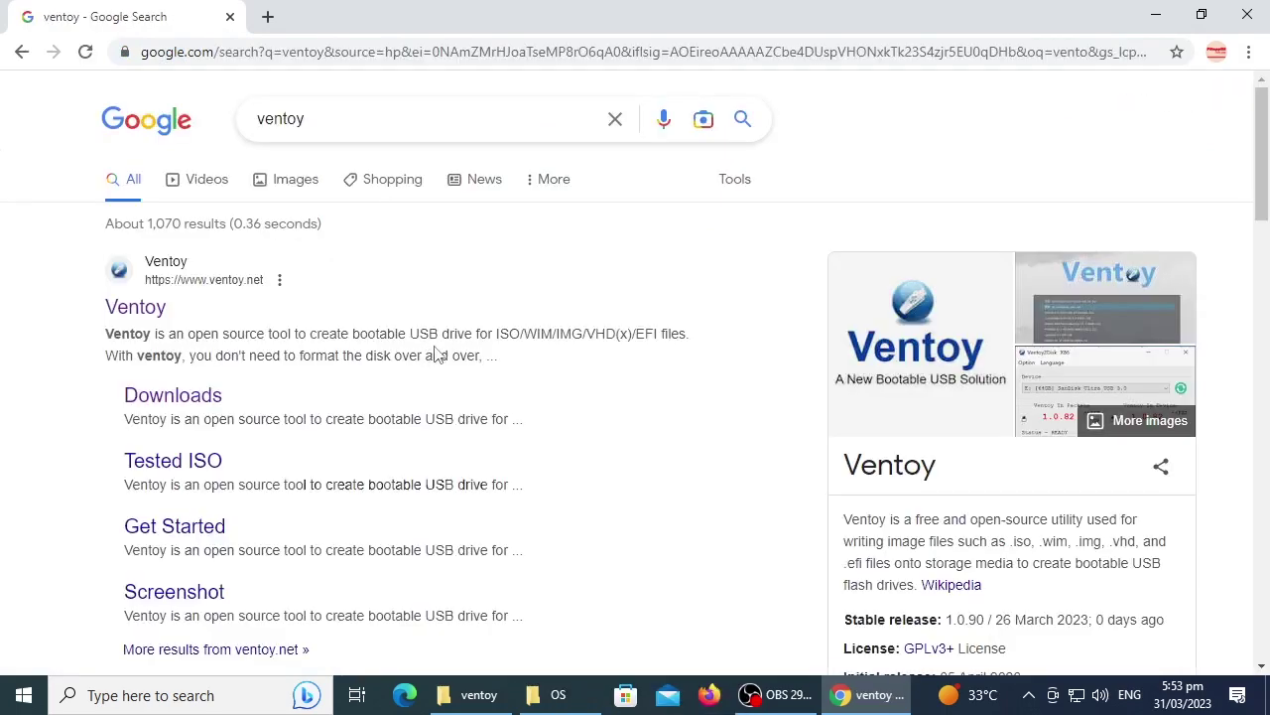
Open the ventoy.net result and browse the Ventoy home page.
left_click(159, 308)
scroll(359, 343, "down", 9)
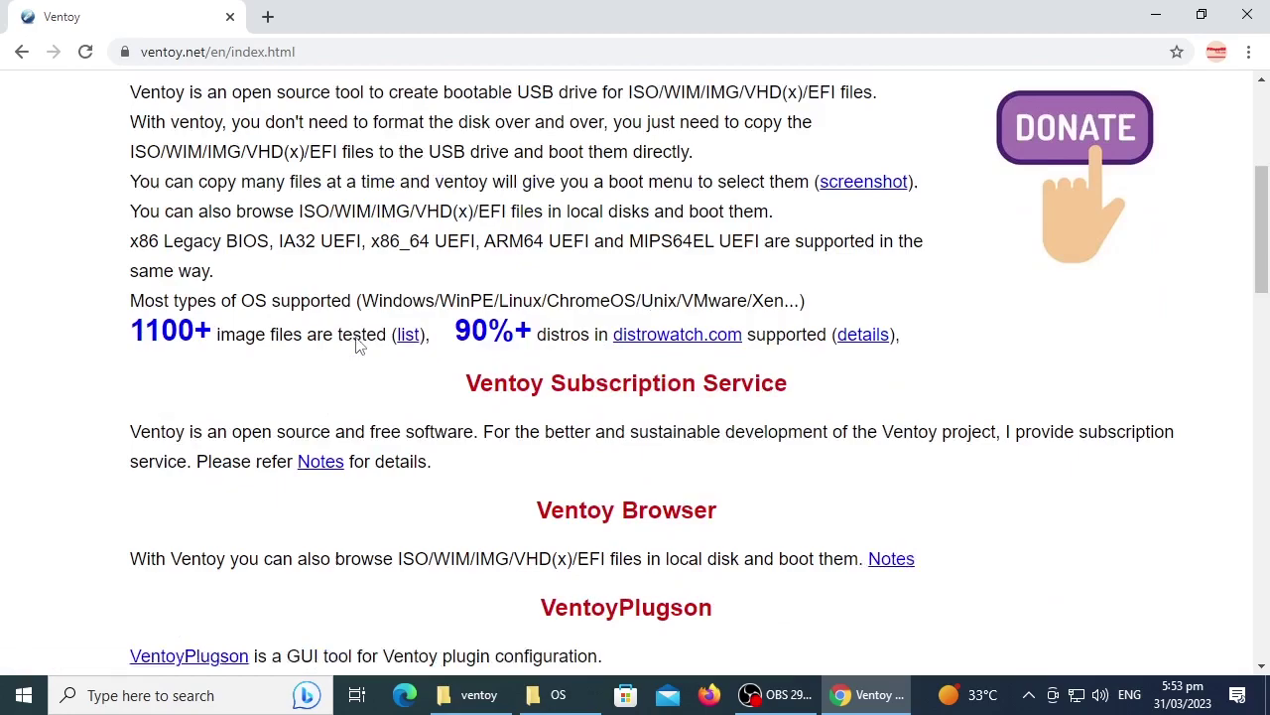
scroll(359, 339, "down", 8)
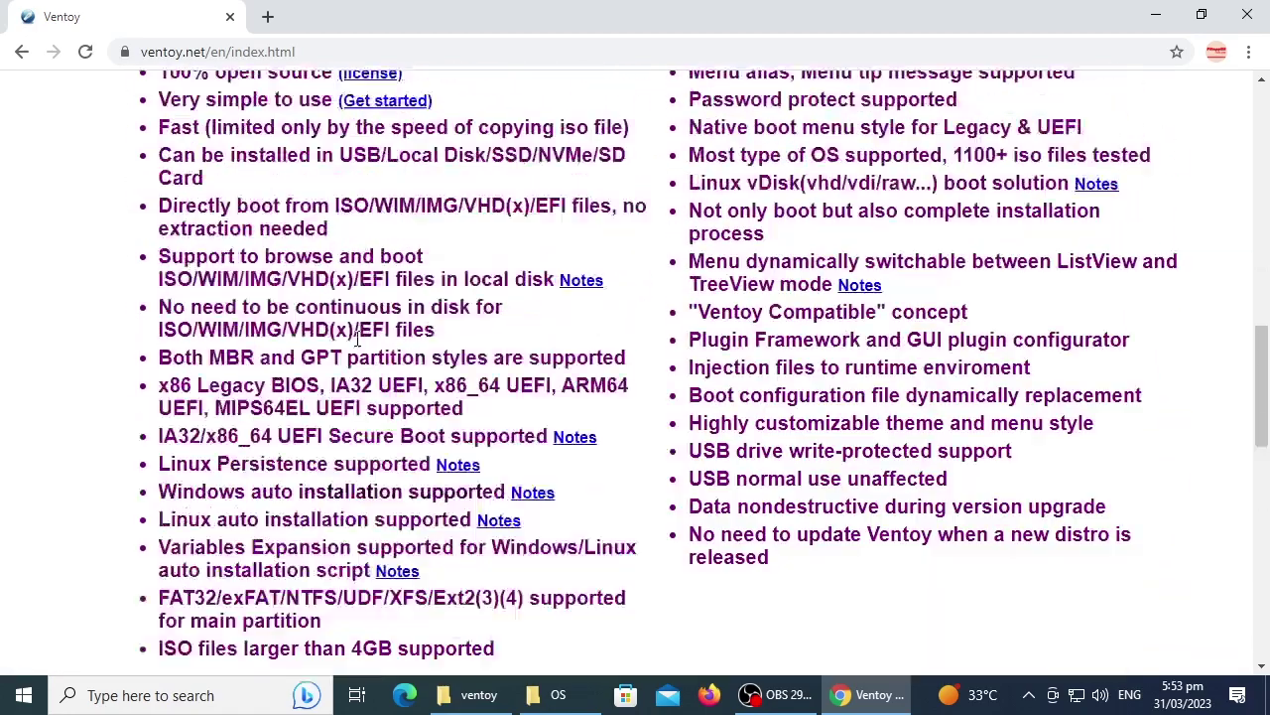
scroll(356, 340, "down", 1)
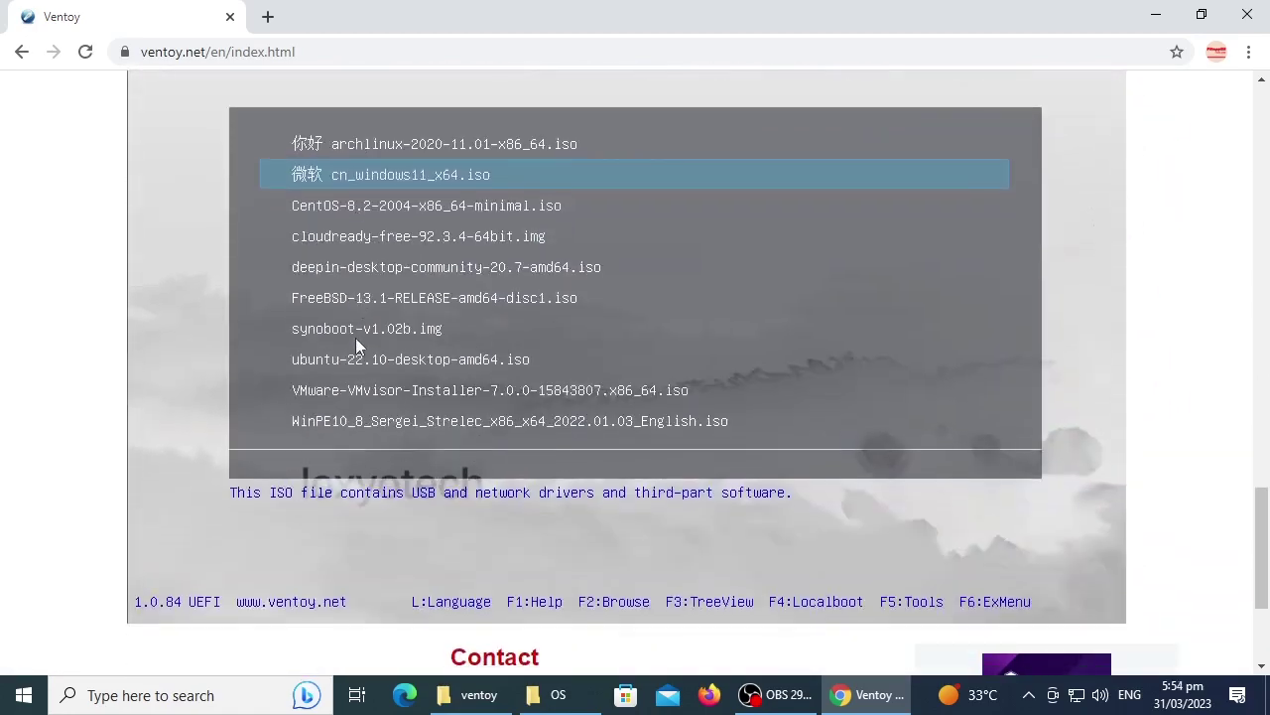
scroll(357, 327, "up", 1)
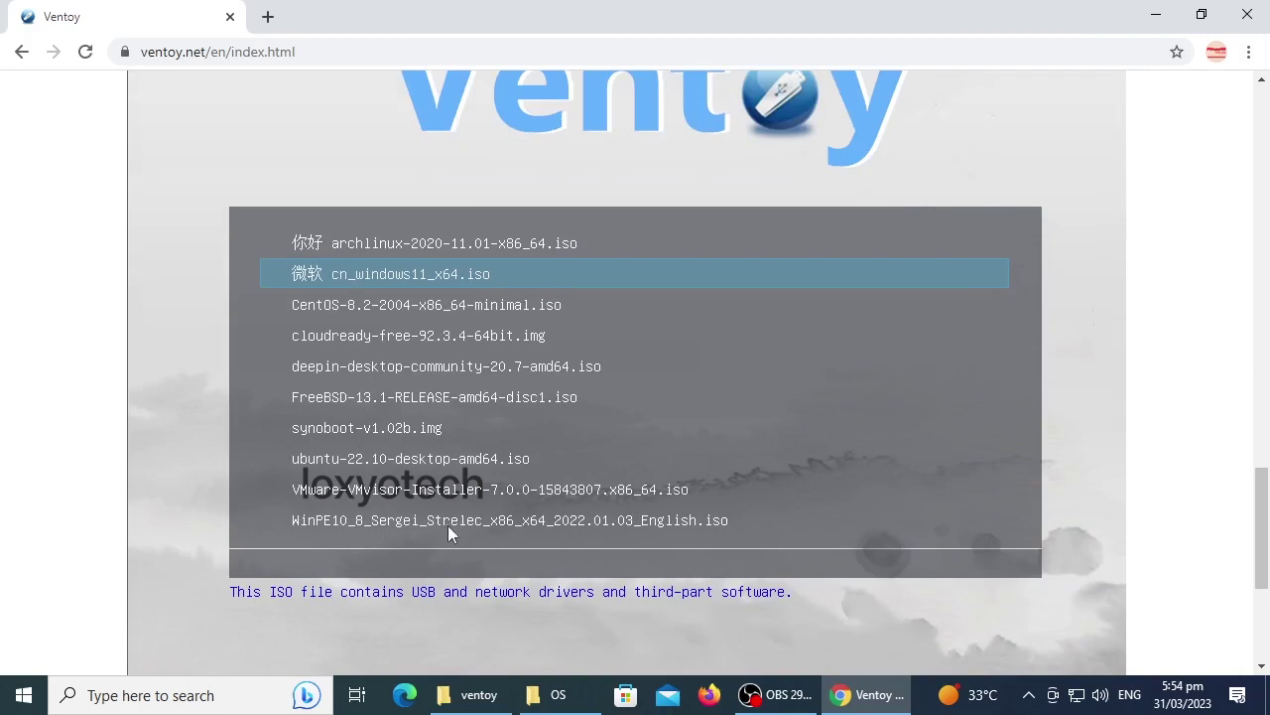
scroll(370, 465, "down", 3)
scroll(371, 464, "up", 3)
scroll(370, 465, "up", 1)
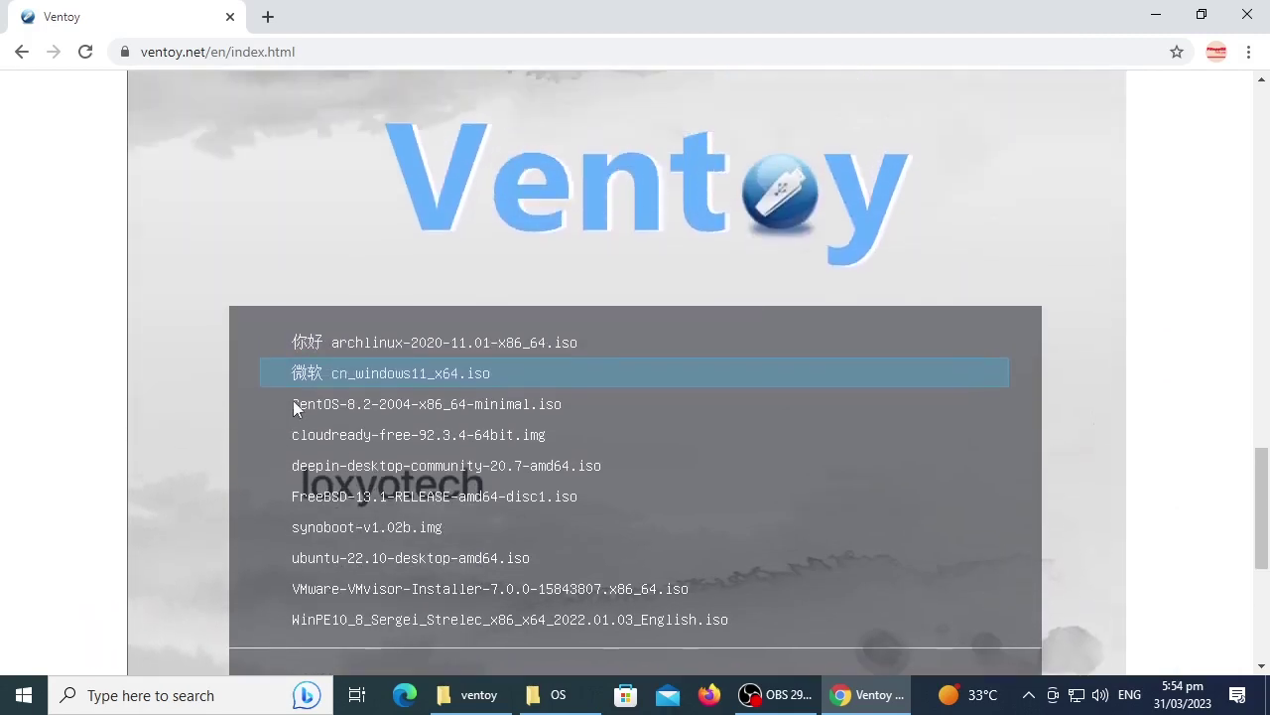
scroll(410, 409, "up", 10)
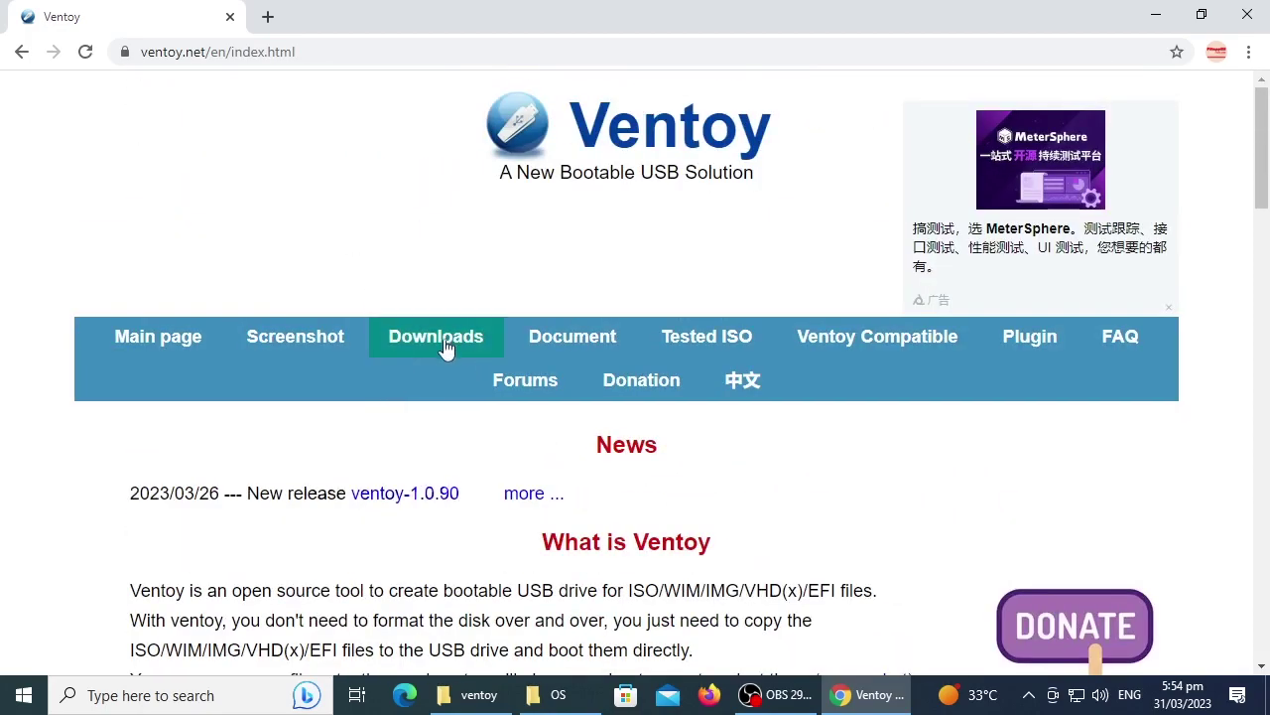
Open ventoy.net's Download page and view the 1.0.90 Binary table's windows.zip row.
left_click(444, 344)
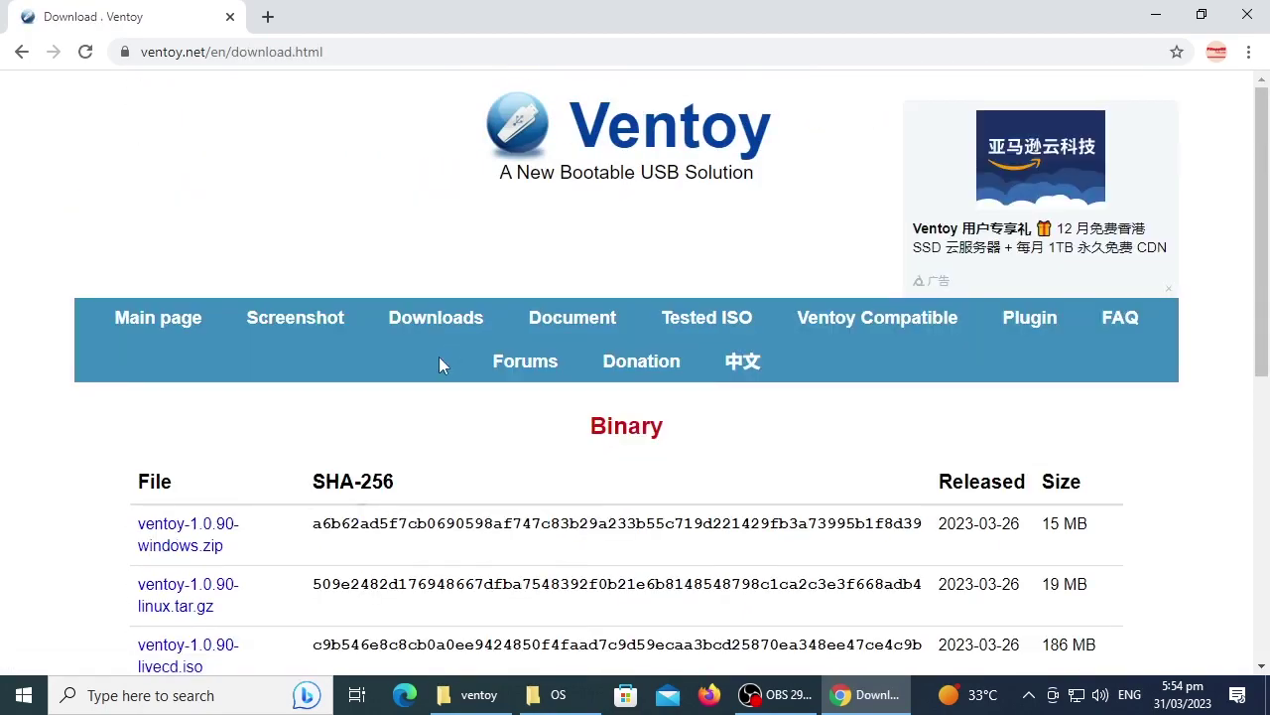
scroll(436, 352, "down", 1)
scroll(437, 345, "down", 1)
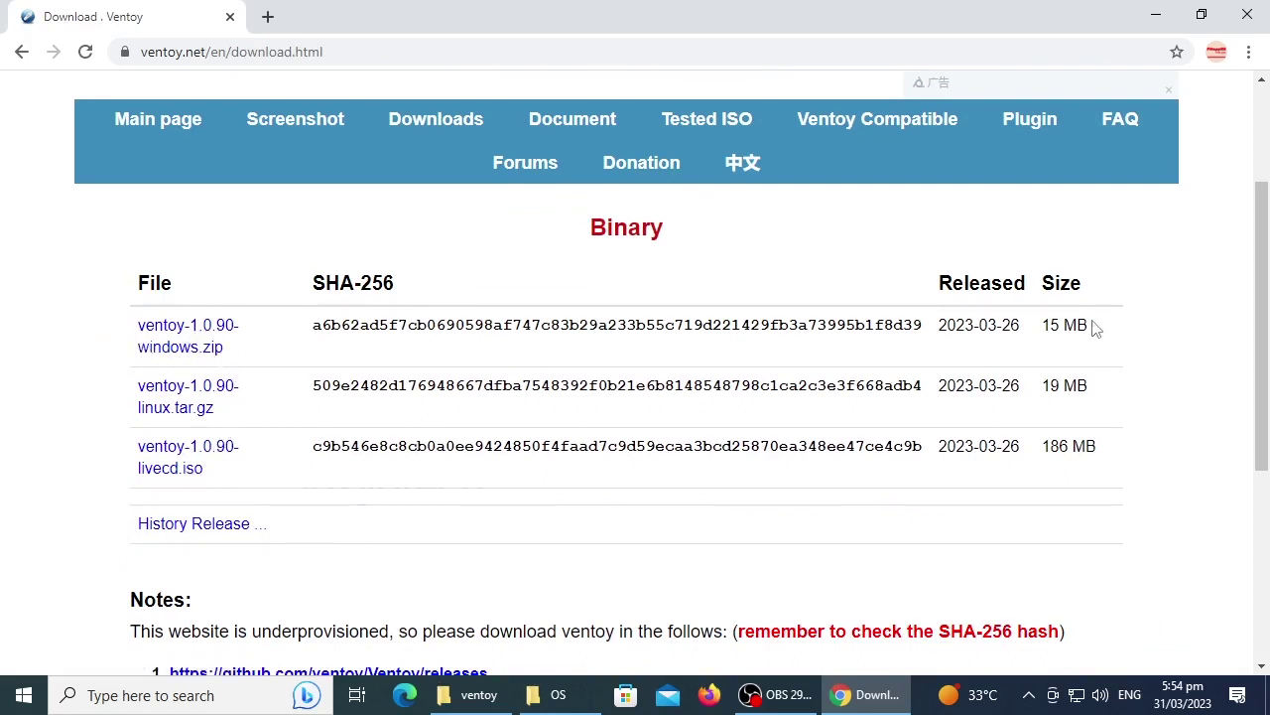
left_click_drag(1098, 328, 124, 331)
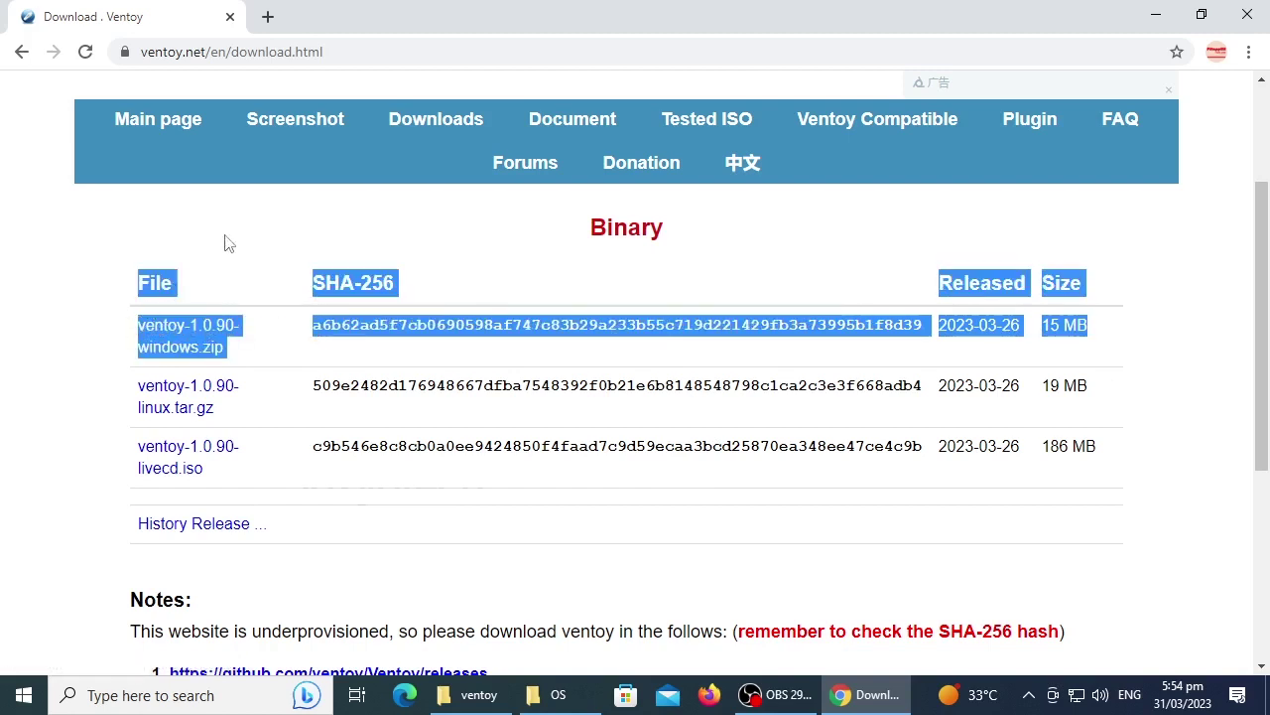
left_click(66, 207)
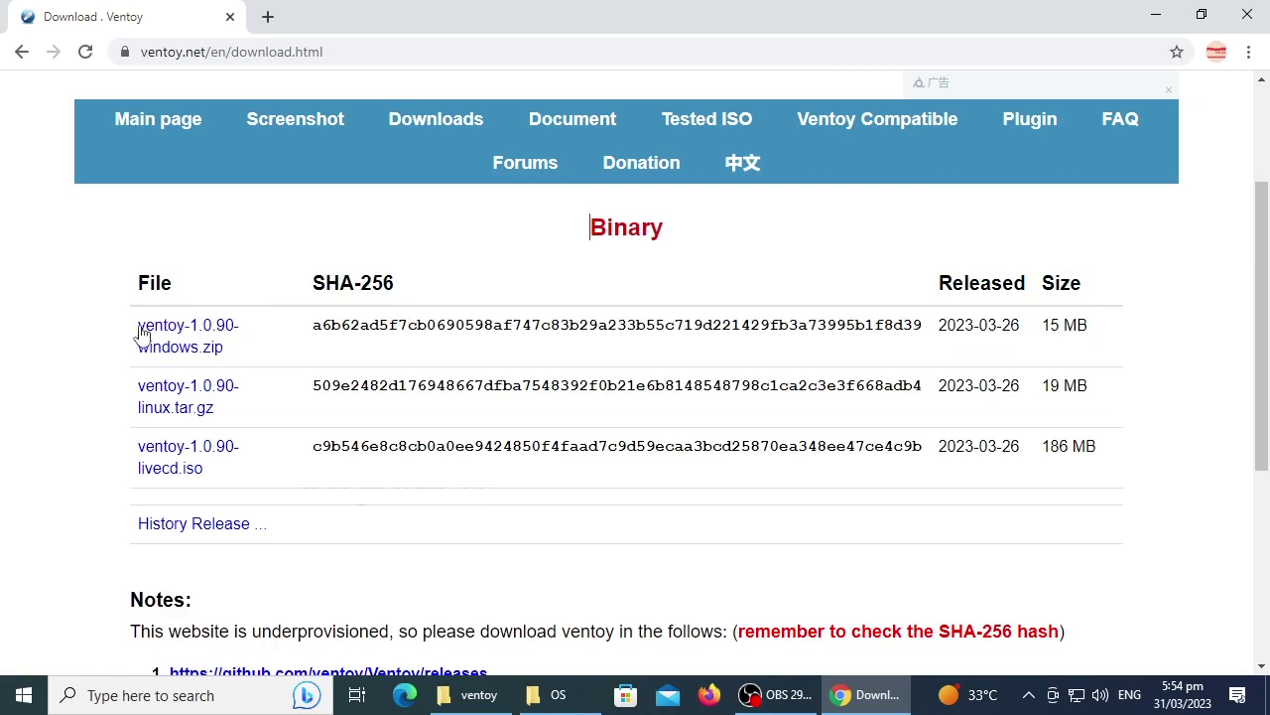
Download ventoy-1.0.90-windows.zip from the Assets of the GitHub Ventoy release.
left_click(183, 338)
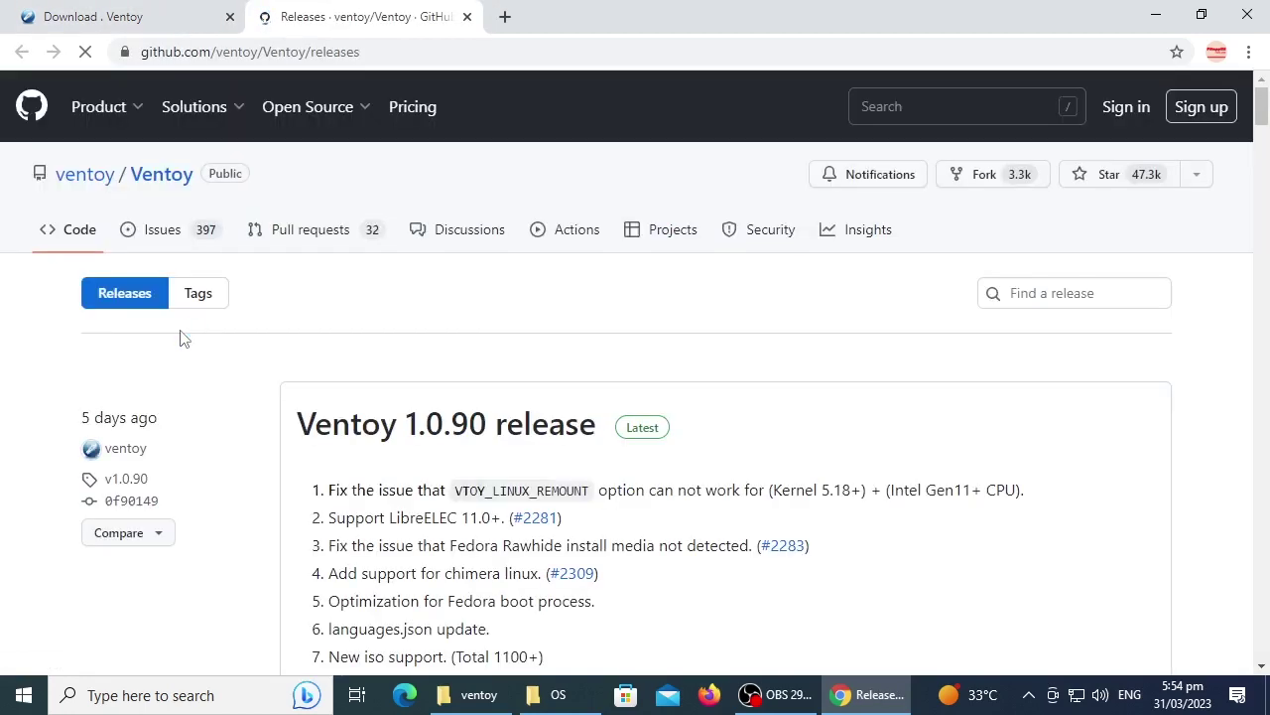
scroll(450, 332, "down", 2)
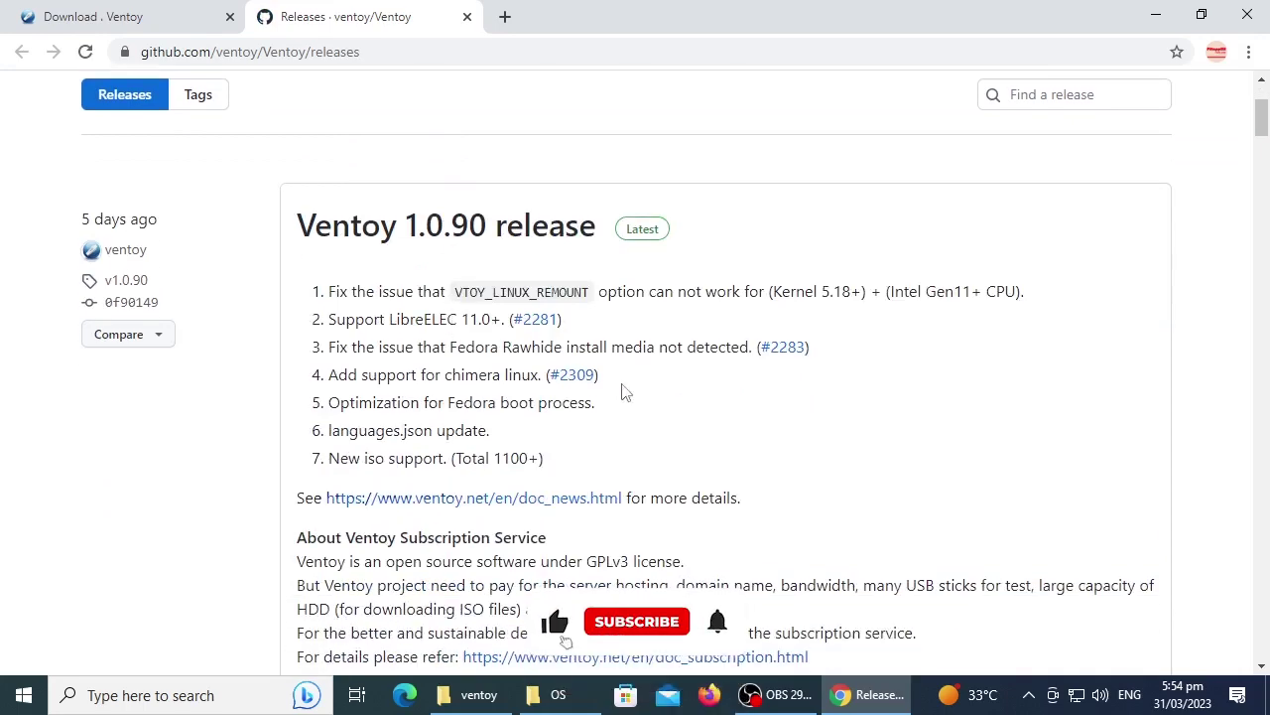
scroll(623, 392, "down", 6)
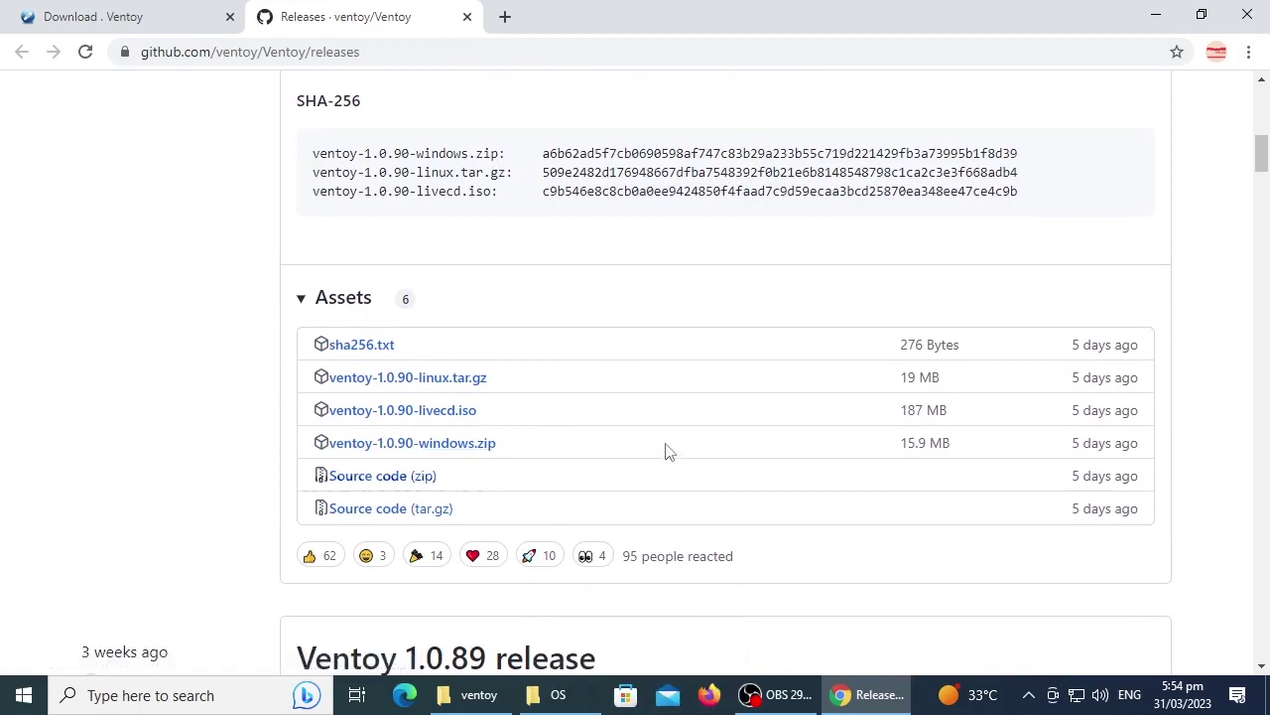
triple_click(784, 444)
left_click(927, 442)
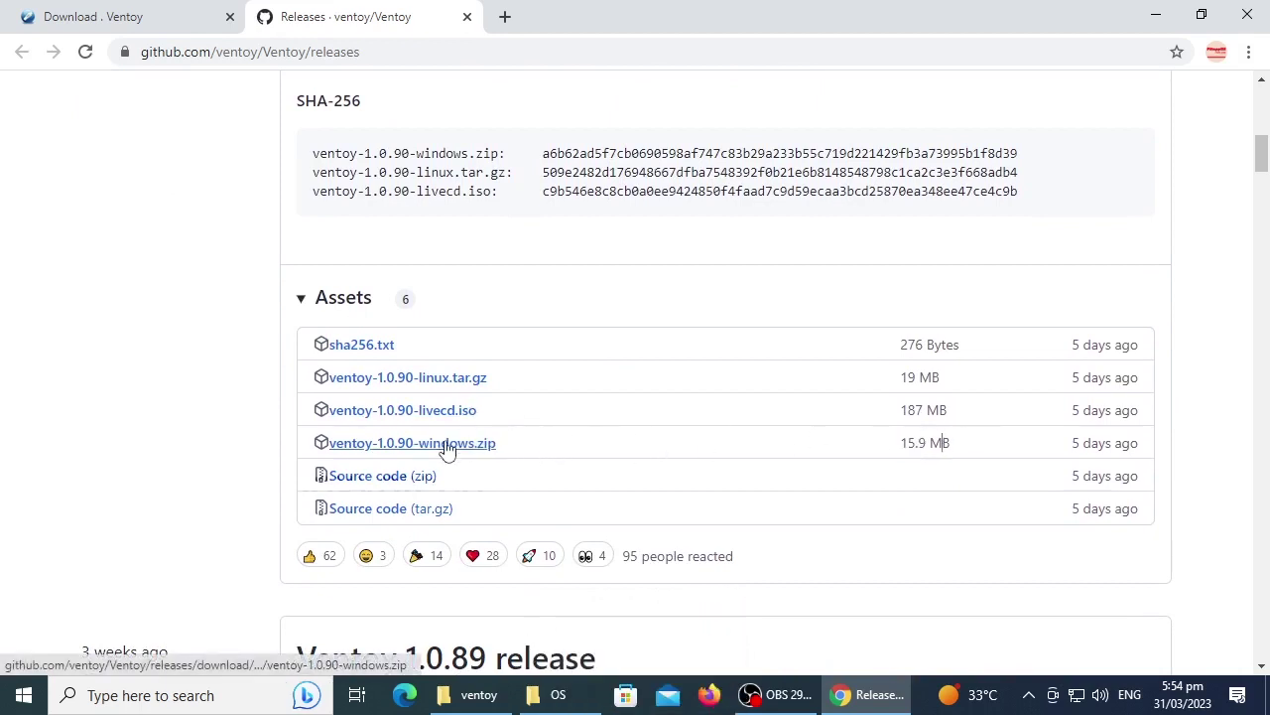
left_click(493, 454)
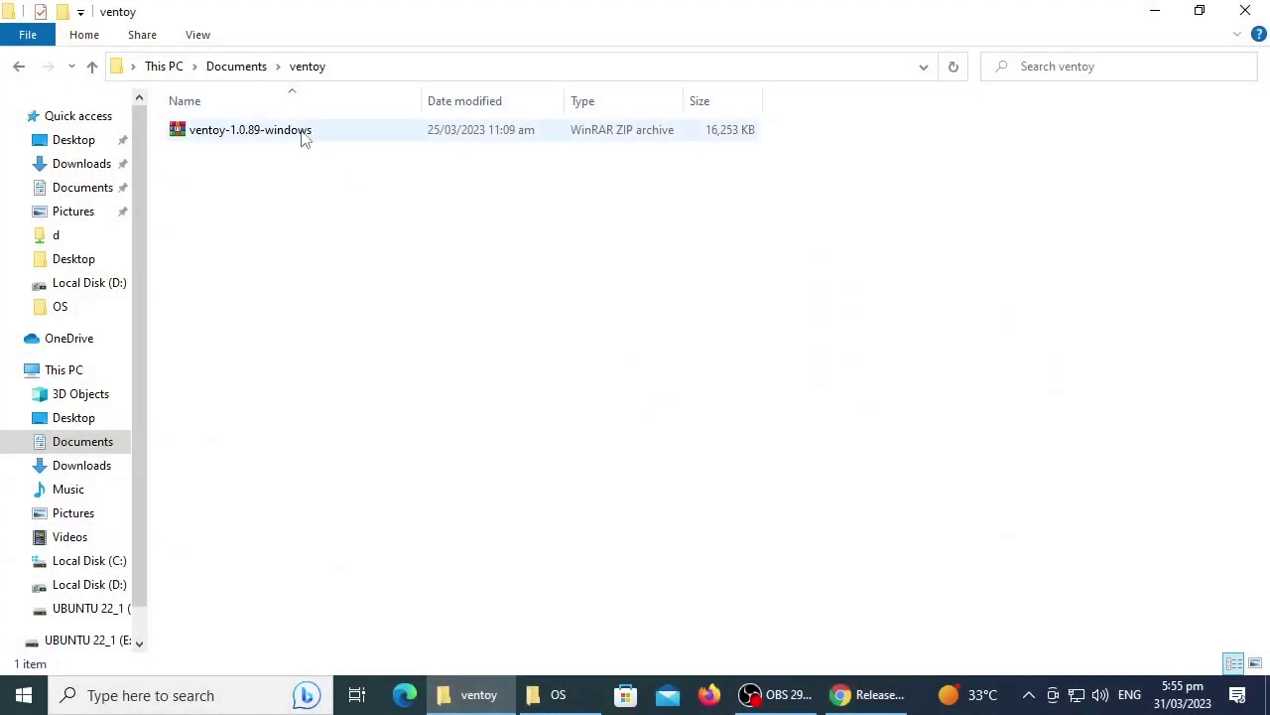
Extract the ventoy-1.0.89-windows zip archive here with Extract Here.
left_click(277, 134)
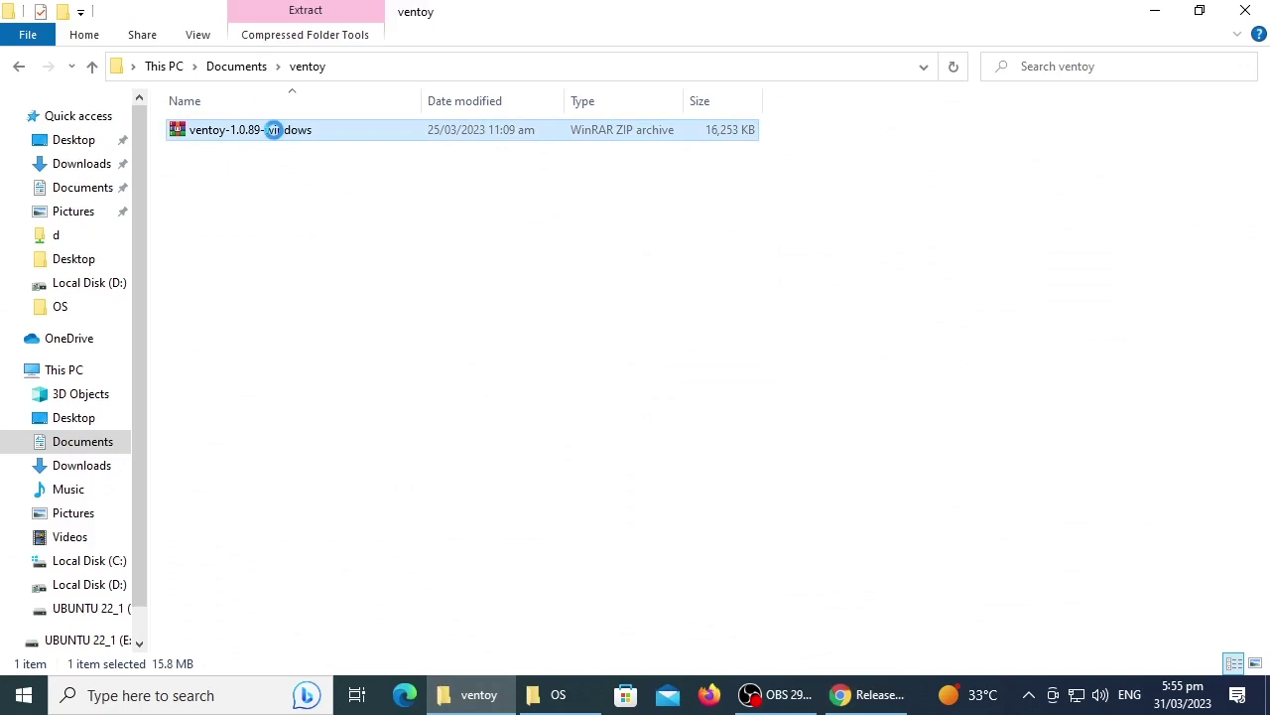
right_click(274, 132)
left_click(368, 234)
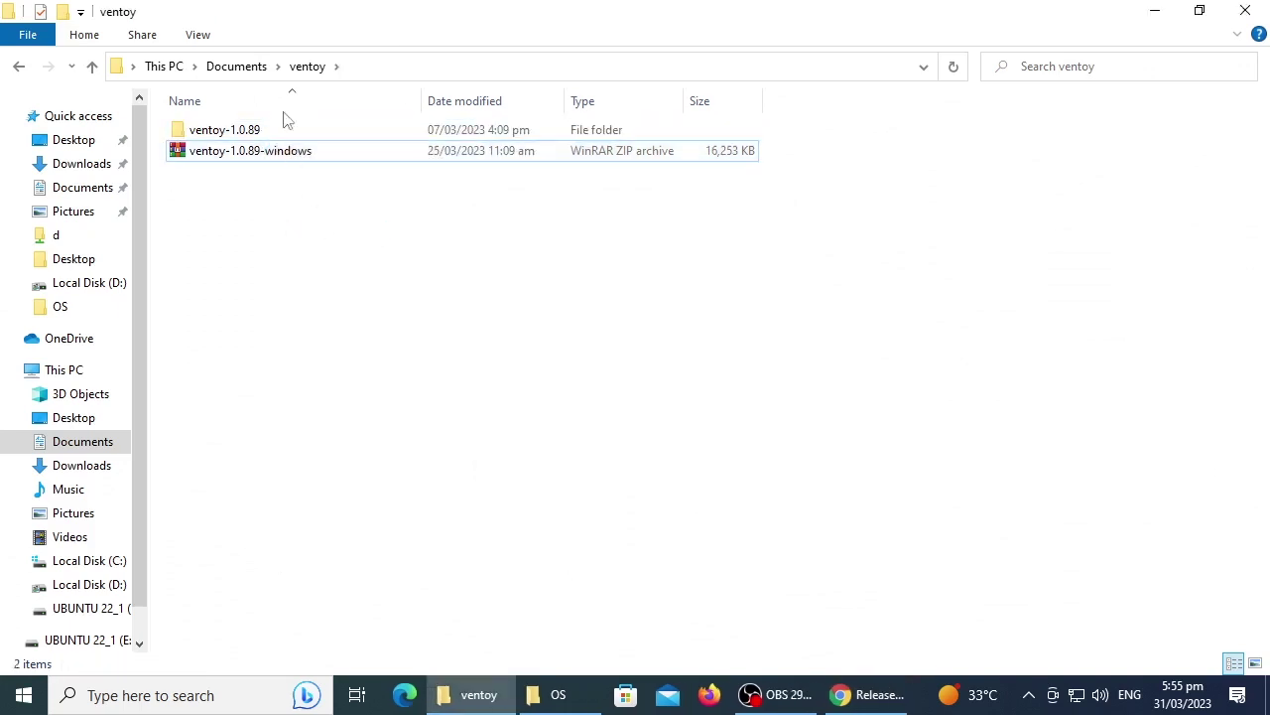
Launch Ventoy2Disk from the extracted ventoy-1.0.89 folder.
double_click(249, 129)
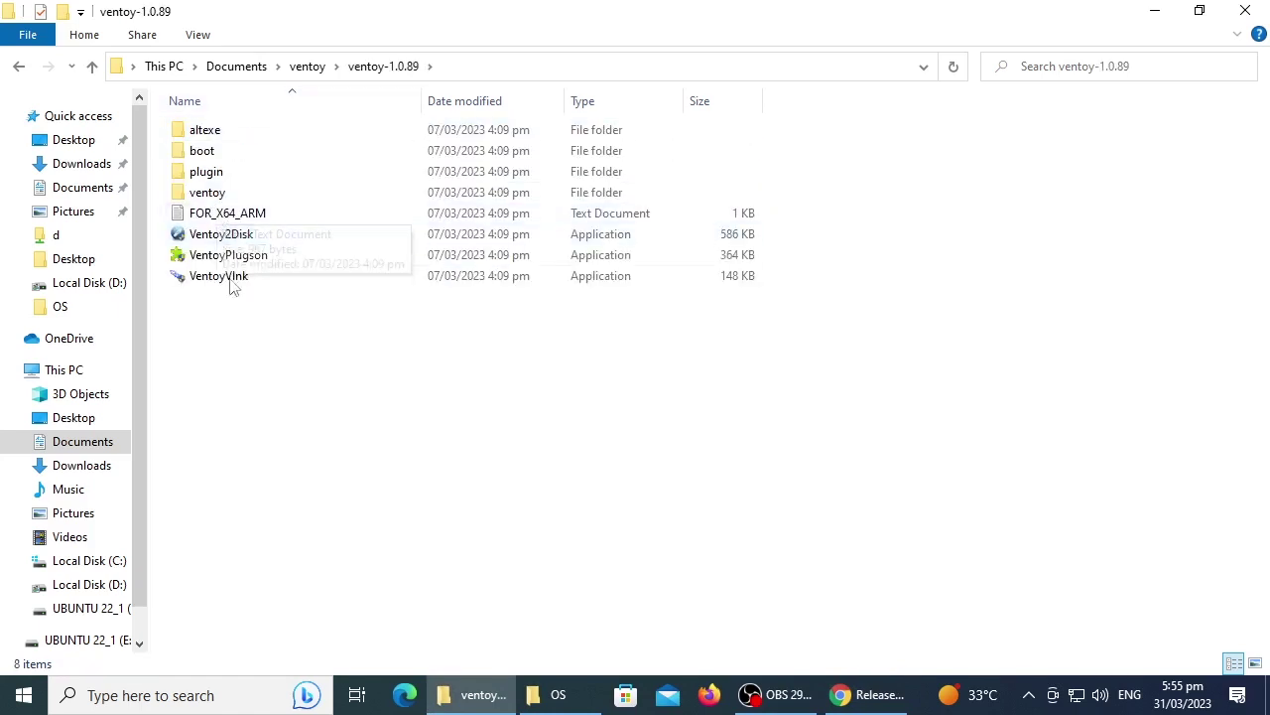
left_click(248, 236)
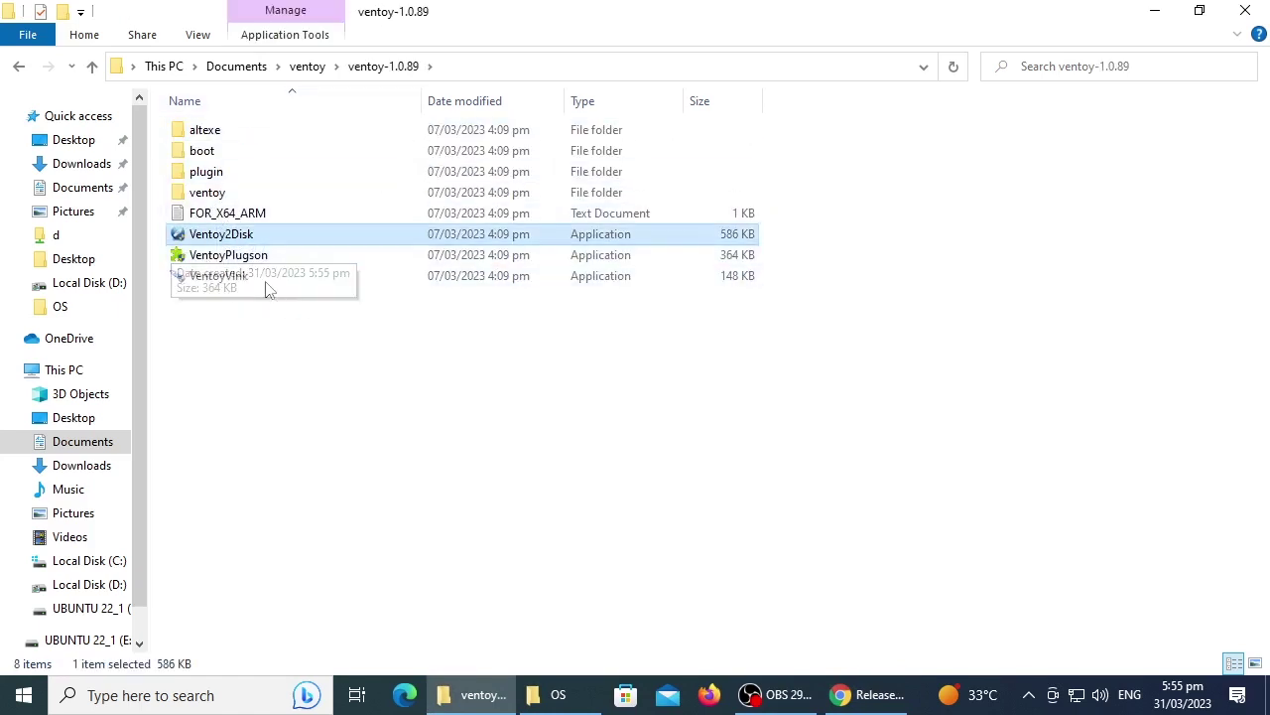
double_click(295, 239)
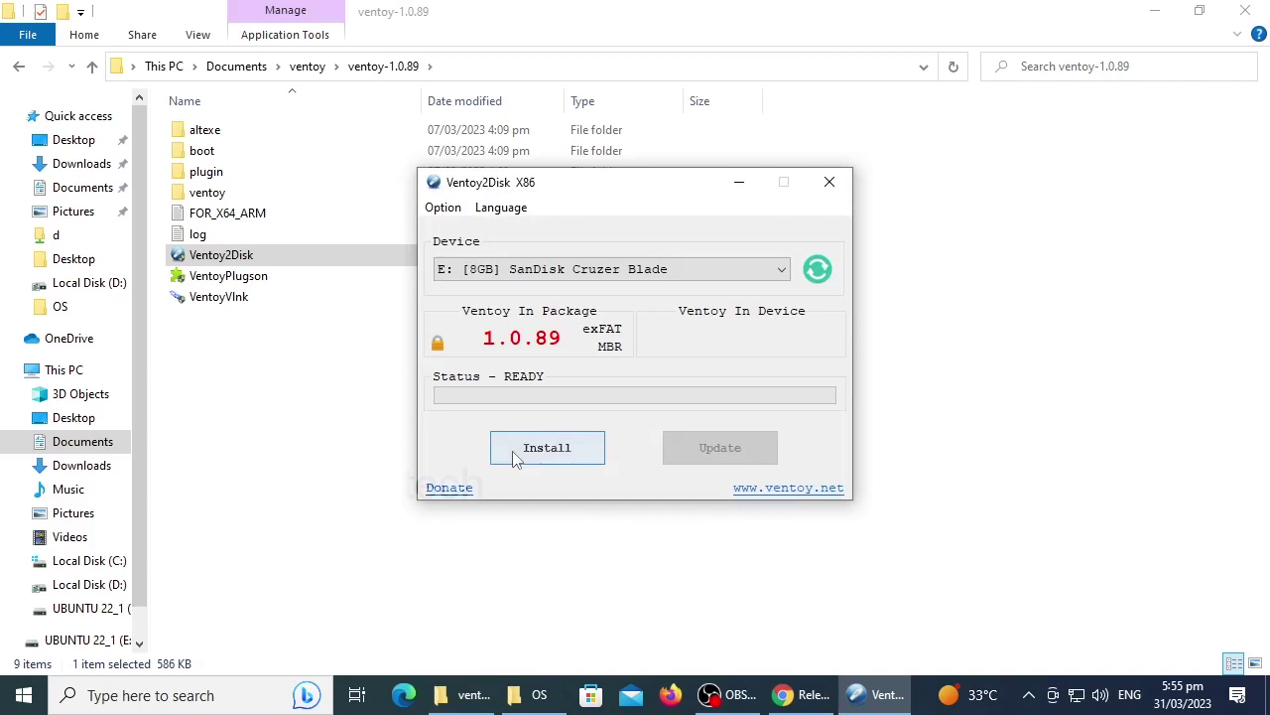
Install Ventoy onto E: [8GB] SanDisk Cruzer Blade, accepting both format warnings.
left_click(643, 270)
left_click(553, 286)
left_click(550, 276)
left_click(553, 287)
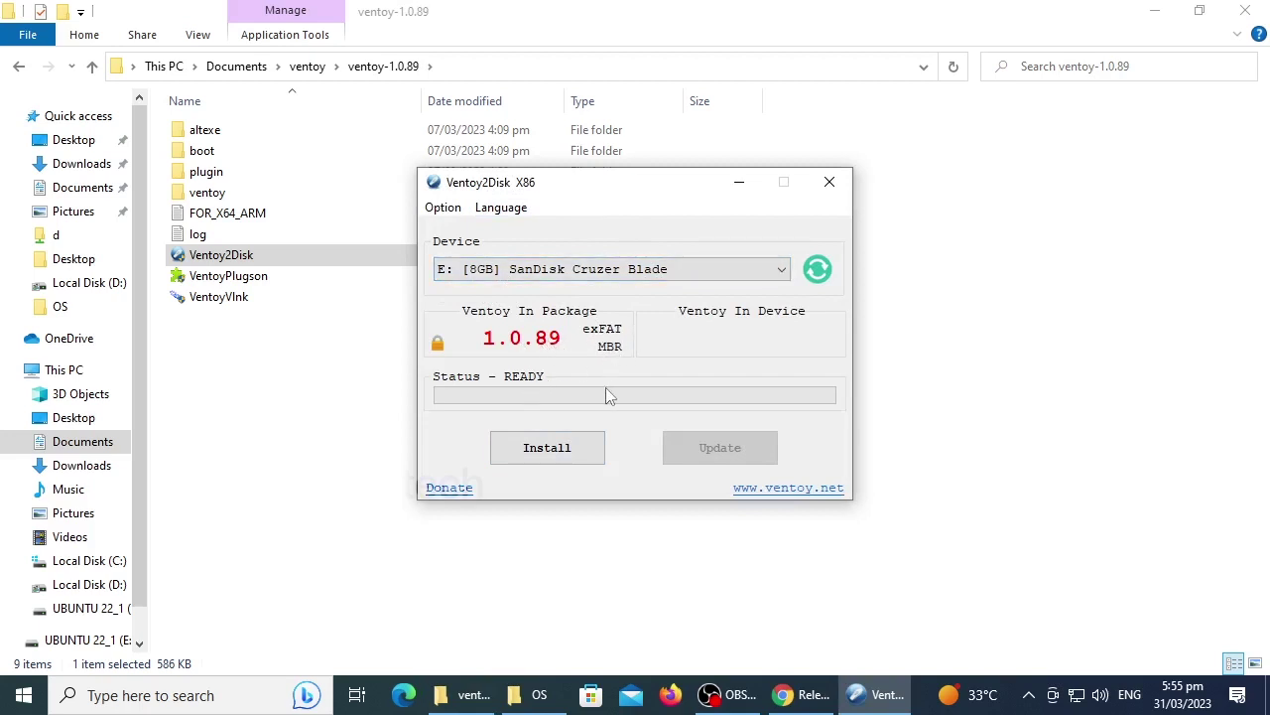
left_click(541, 461)
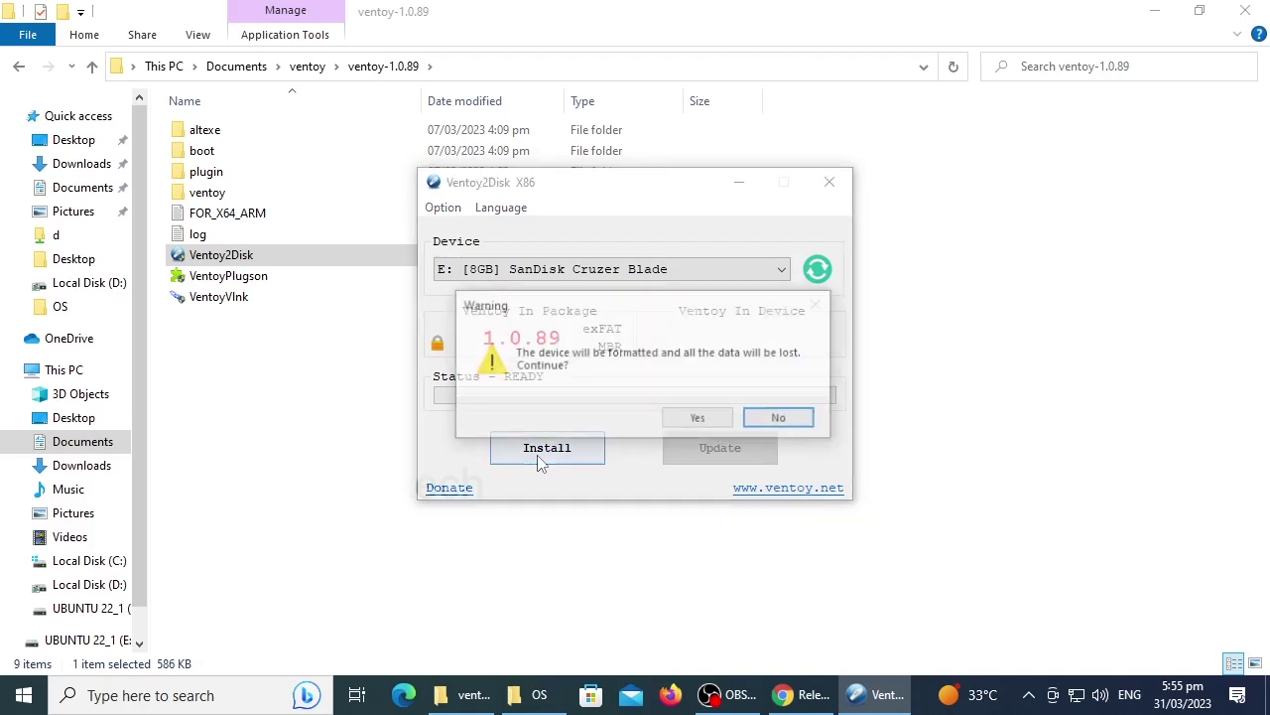
left_click(681, 423)
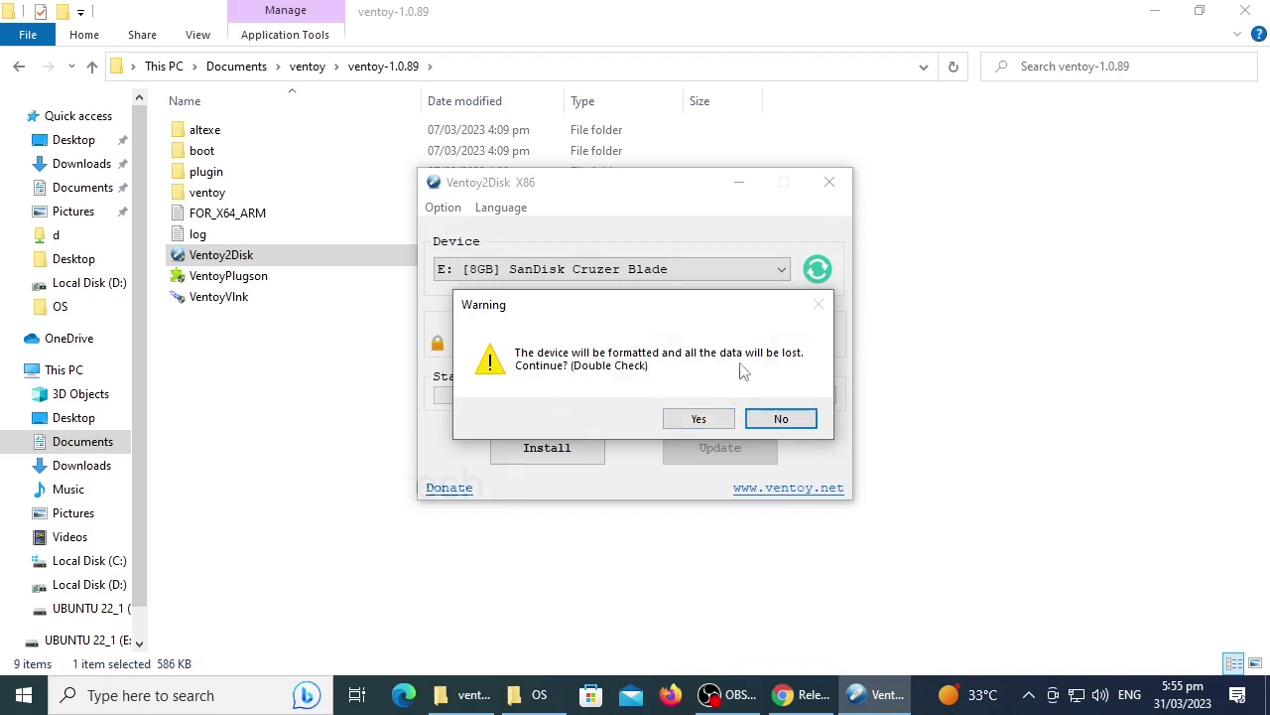
left_click(699, 419)
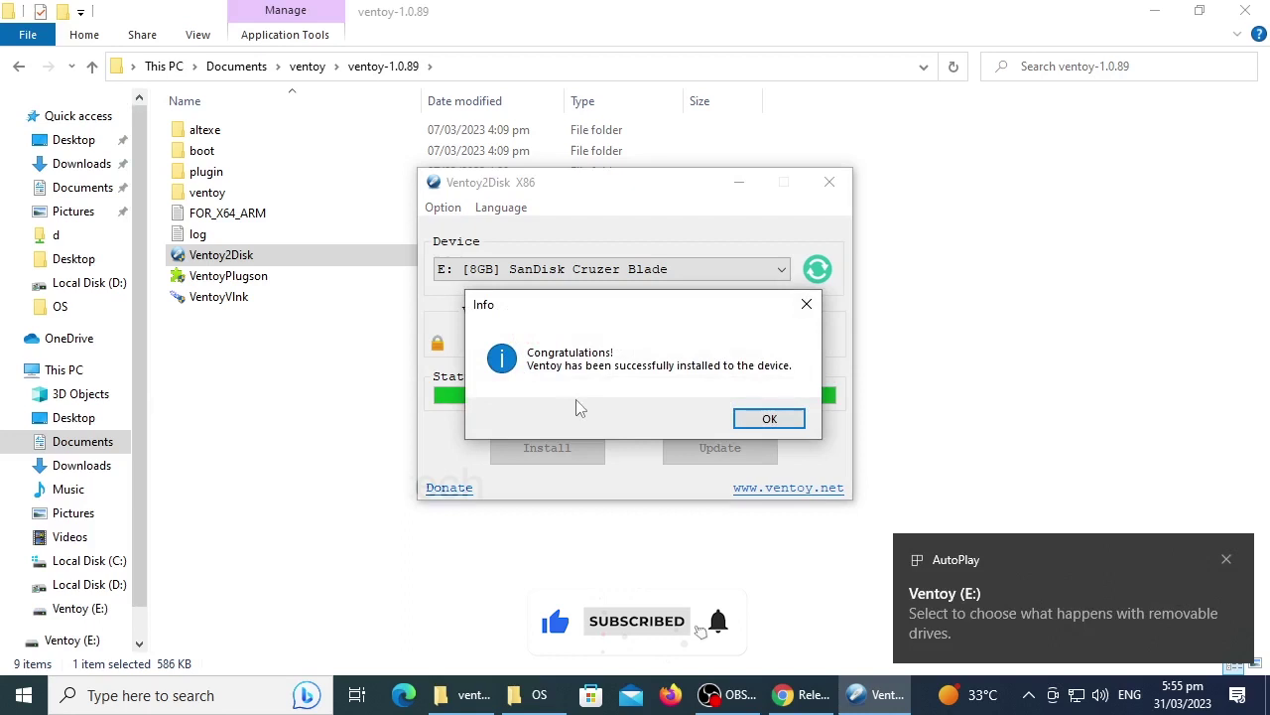
Dismiss the success message, verify Partition Style is MBR, and close Ventoy2Disk.
left_click(771, 418)
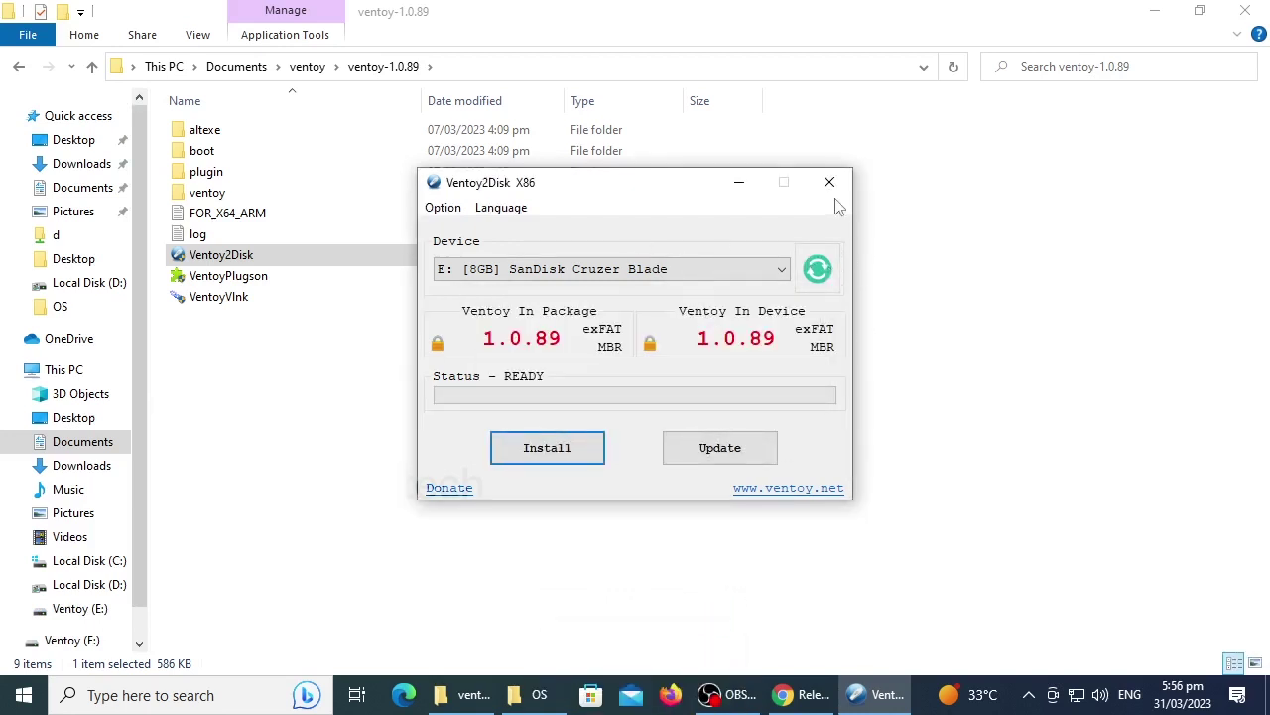
left_click(444, 207)
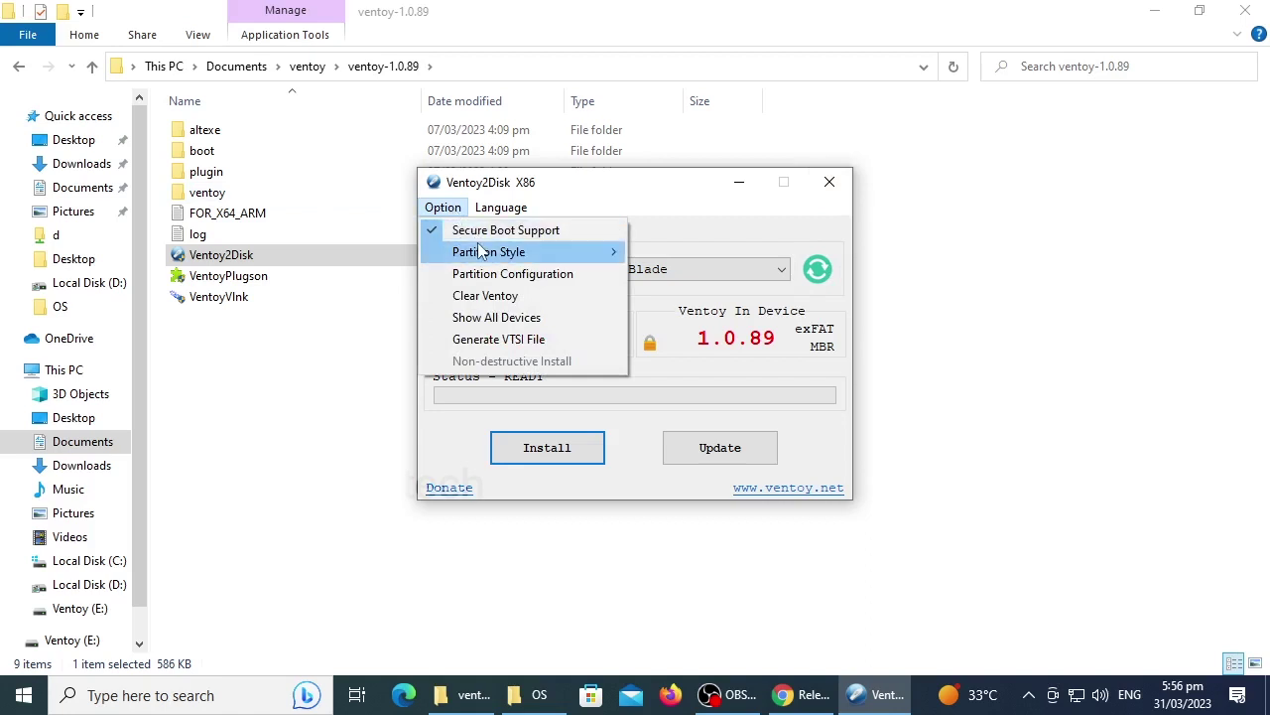
mouse_move(509, 256)
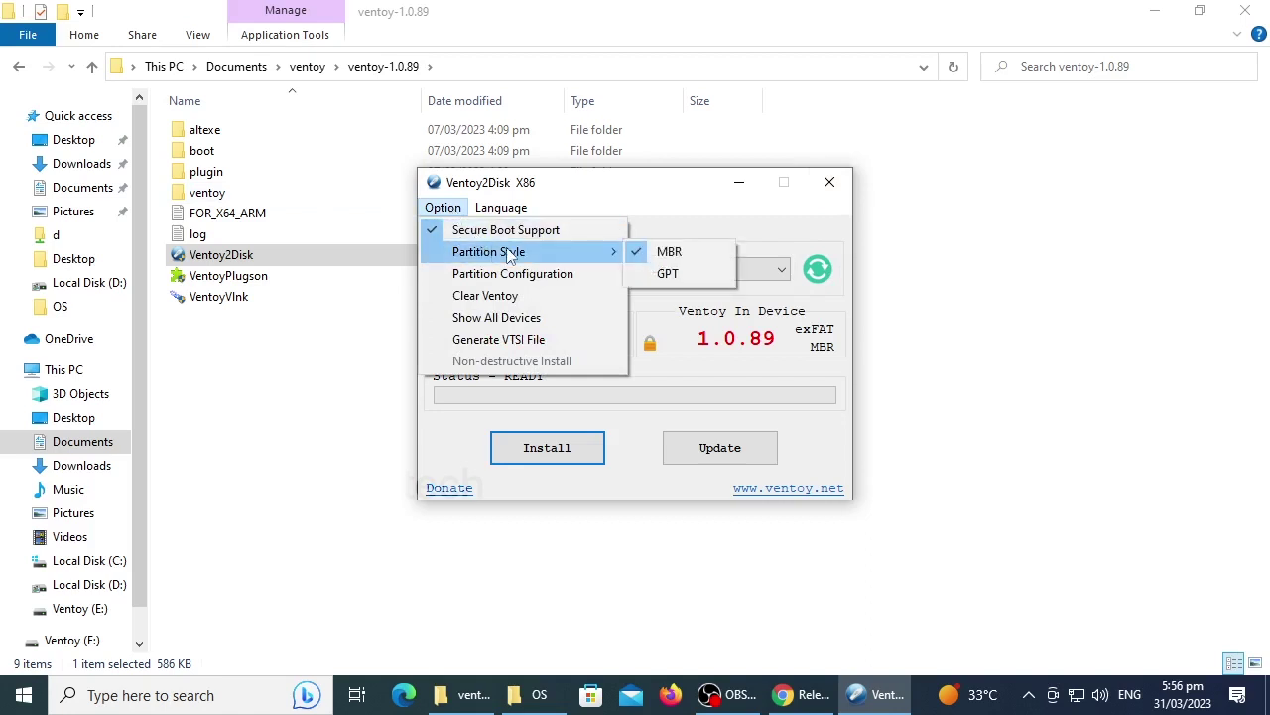
left_click(654, 189)
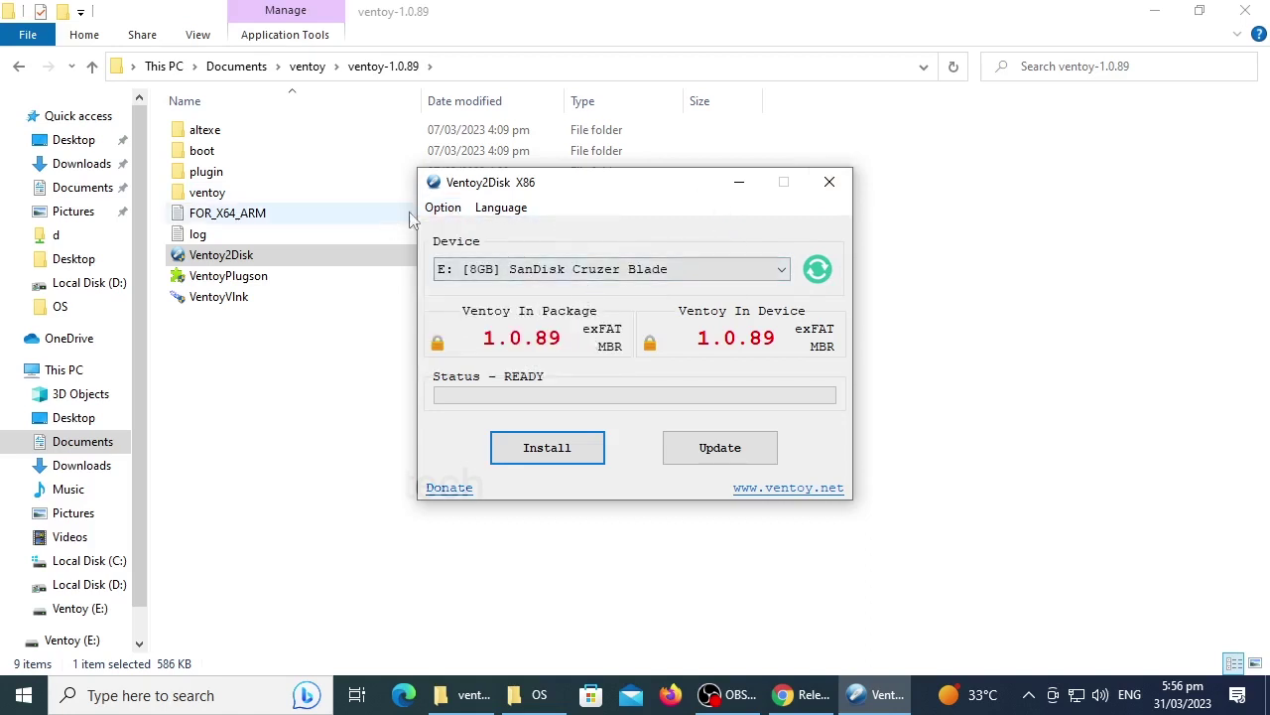
left_click(443, 207)
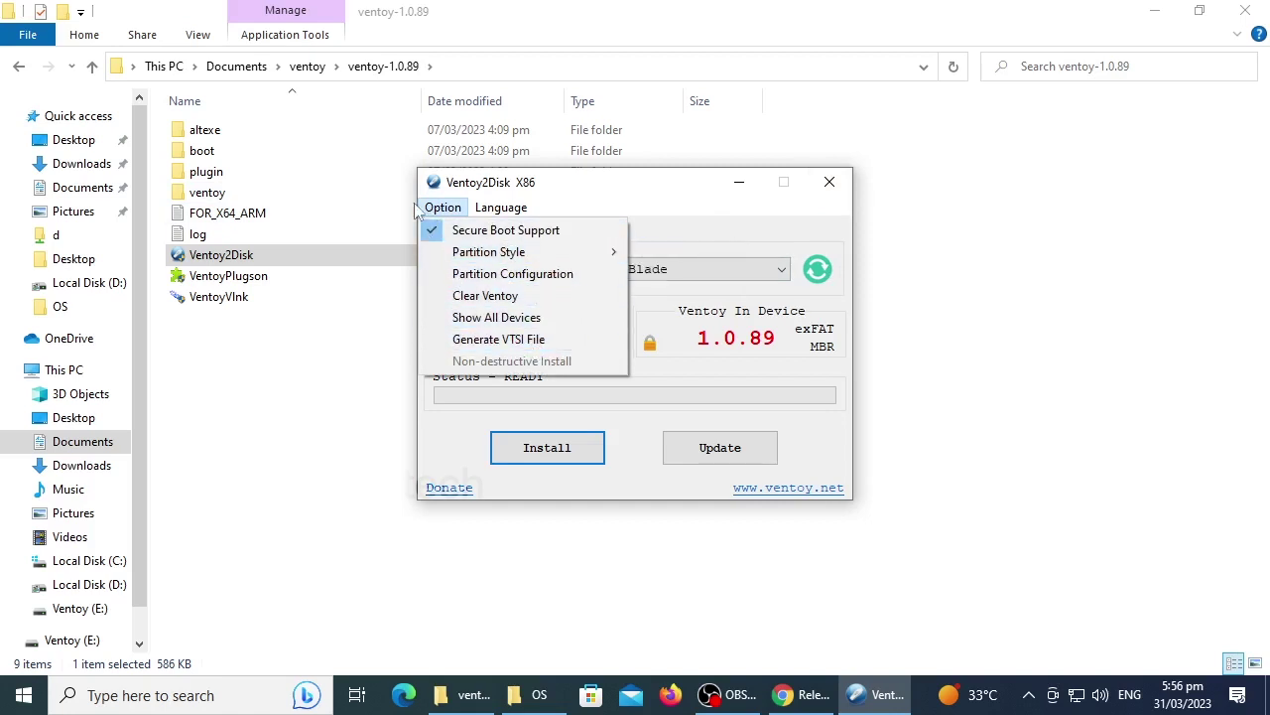
left_click(831, 184)
left_click(834, 185)
Open Ventoy (E:) from This PC and copy the five OS image files.
left_click(431, 440)
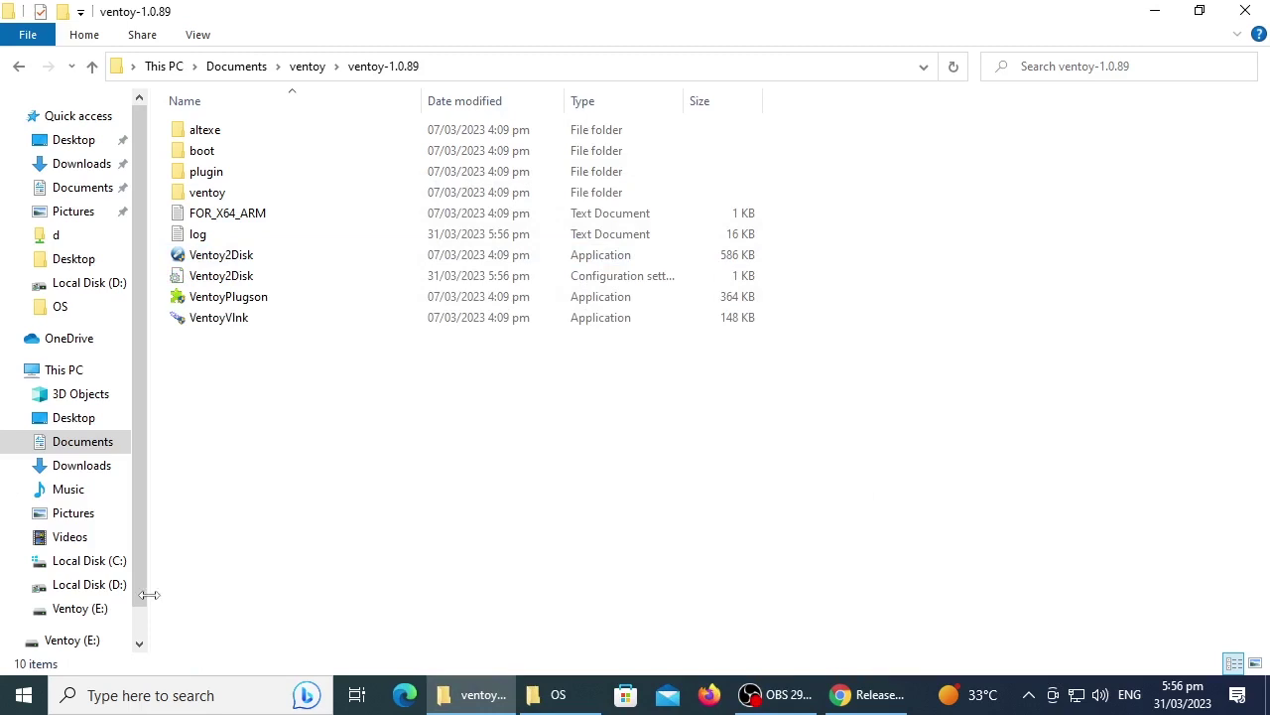
left_click(96, 371)
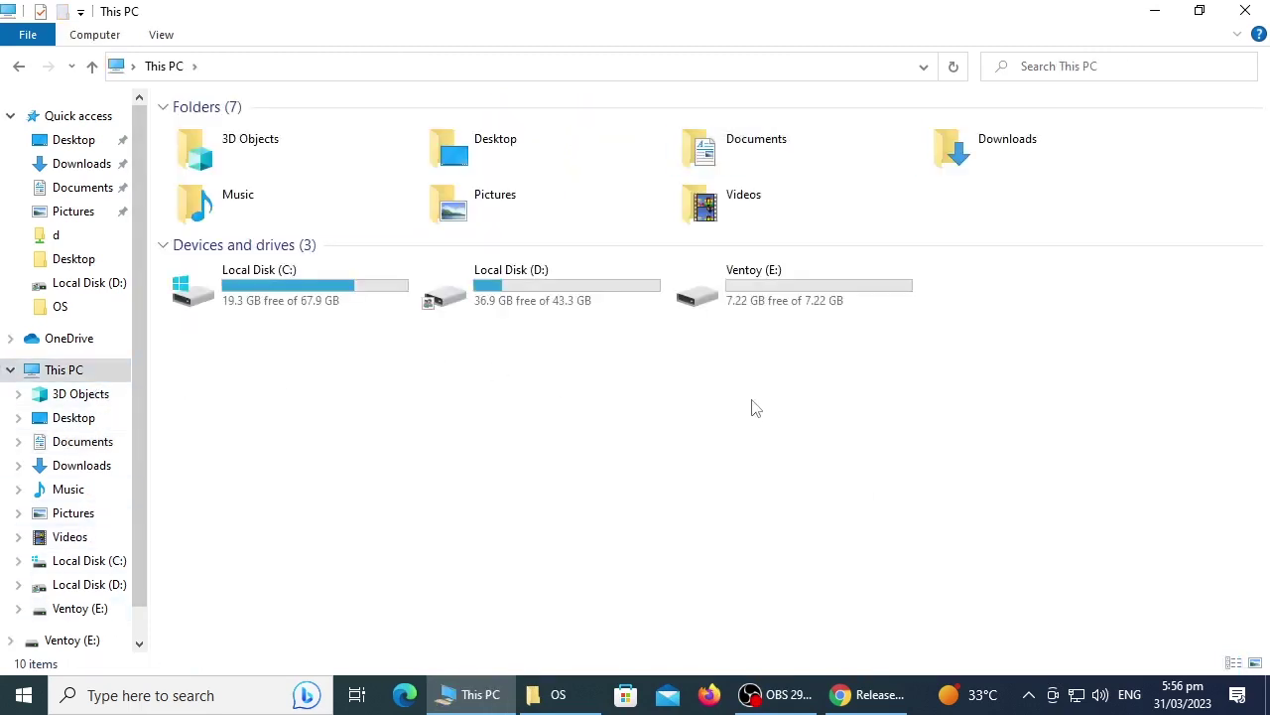
double_click(778, 307)
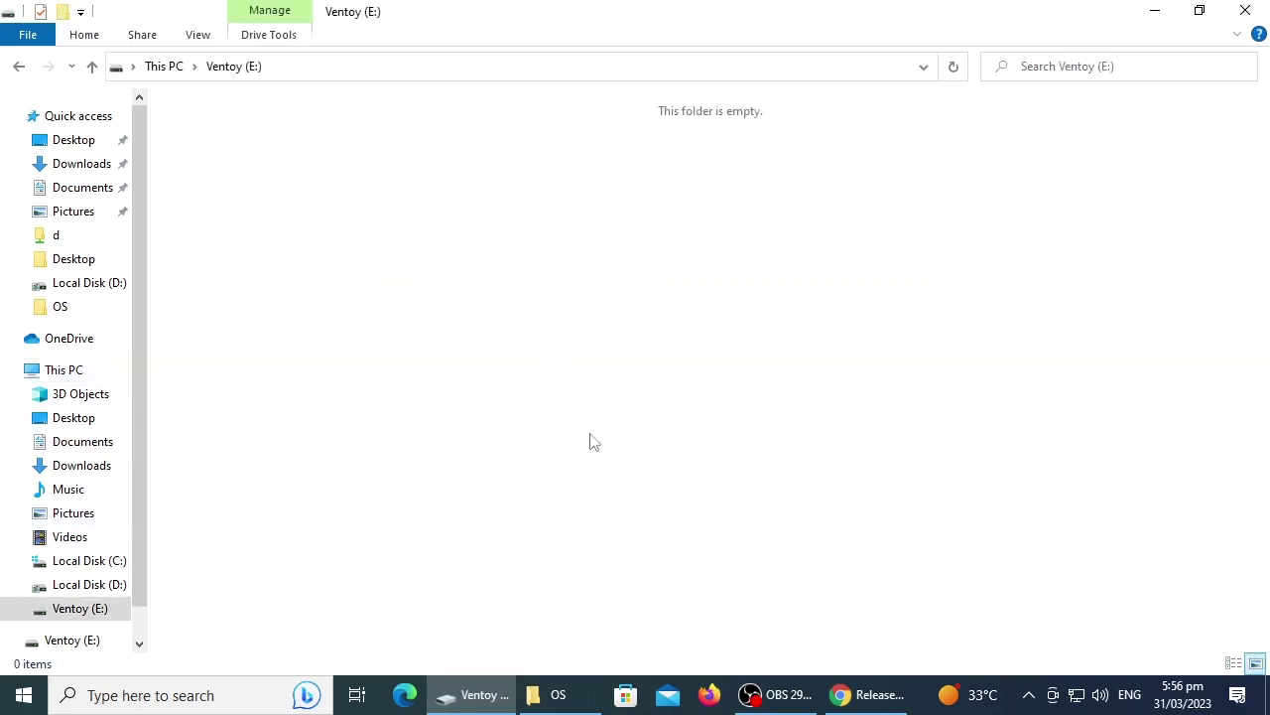
left_click(555, 695)
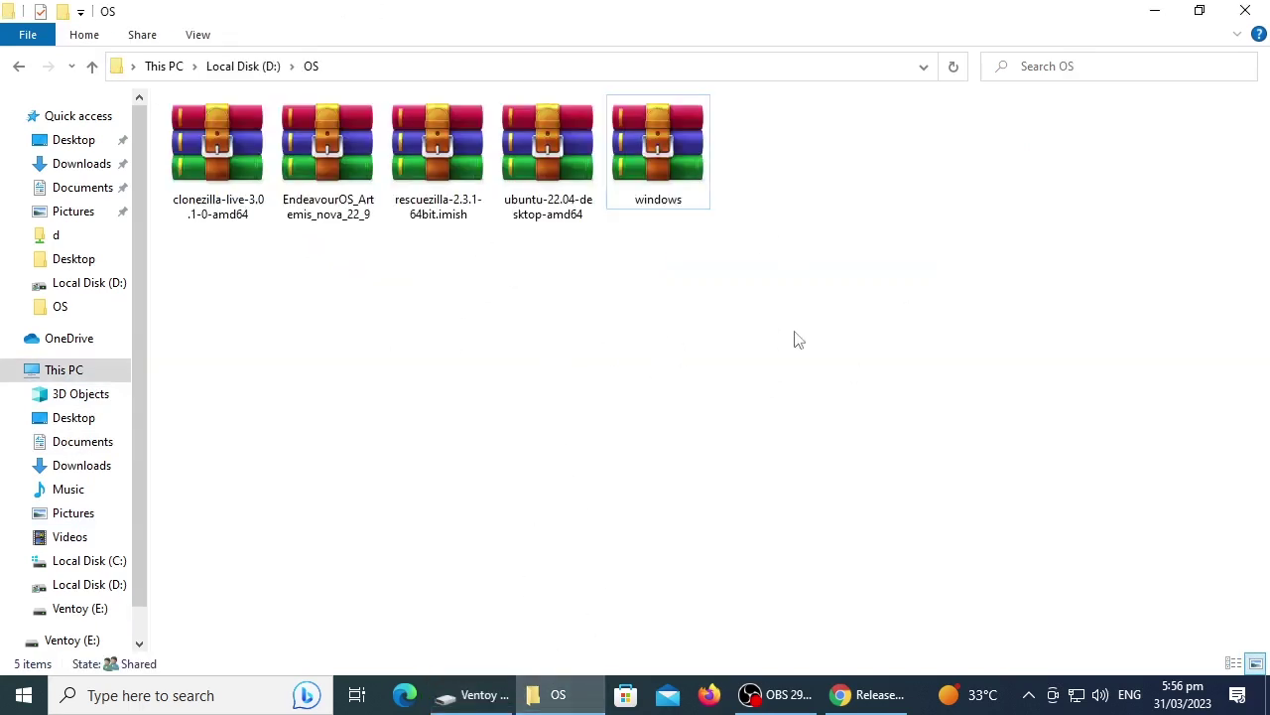
left_click_drag(794, 266, 228, 183)
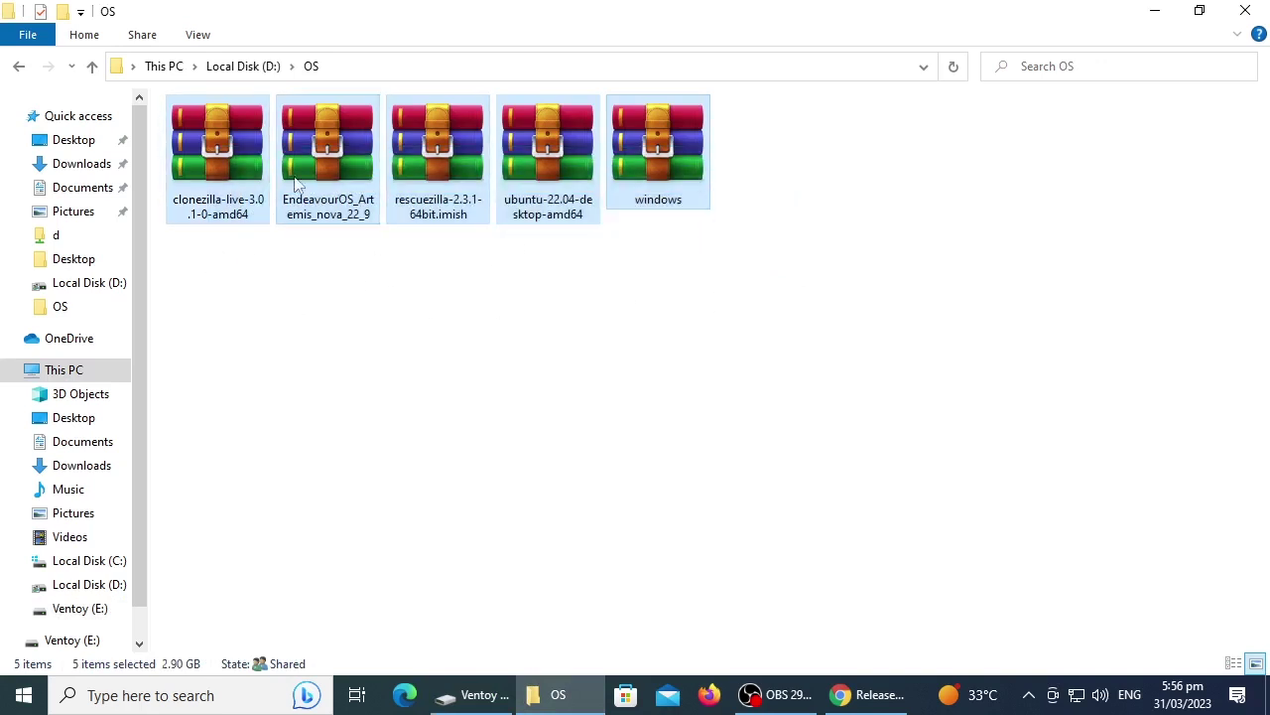
right_click(500, 156)
left_click(584, 462)
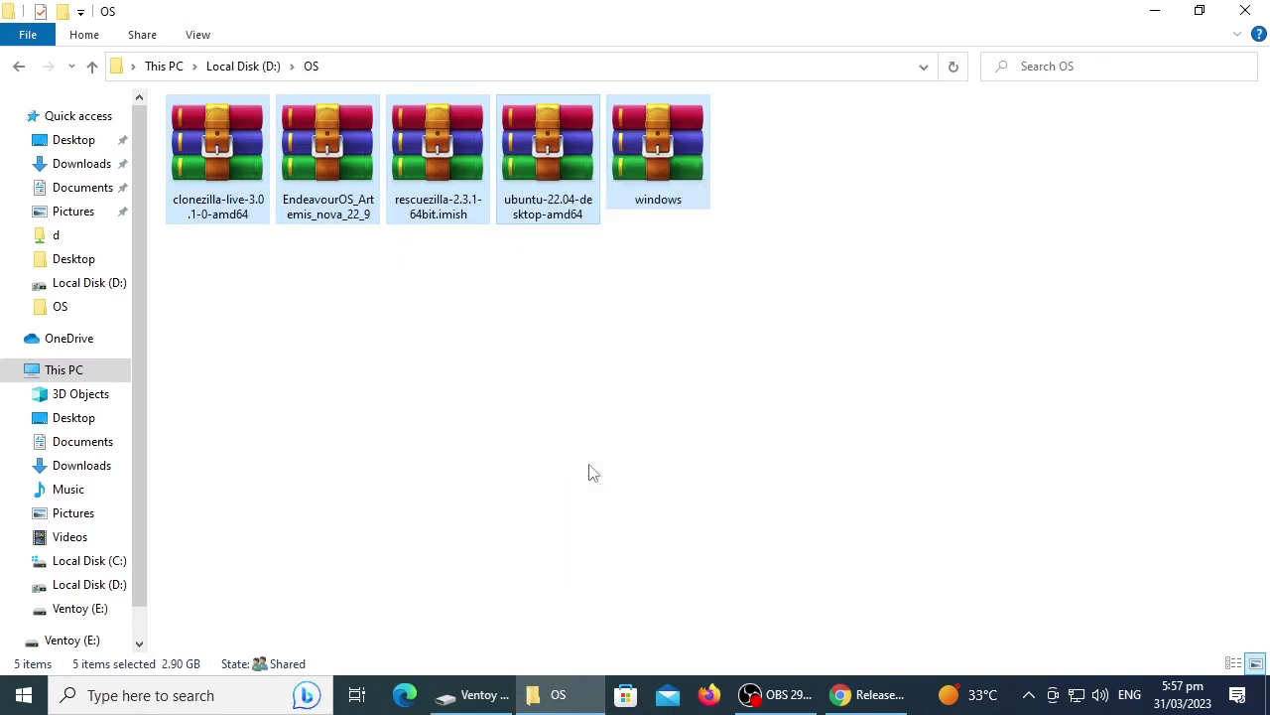
Paste the five copied images into the empty Ventoy (E:) drive.
left_click(497, 692)
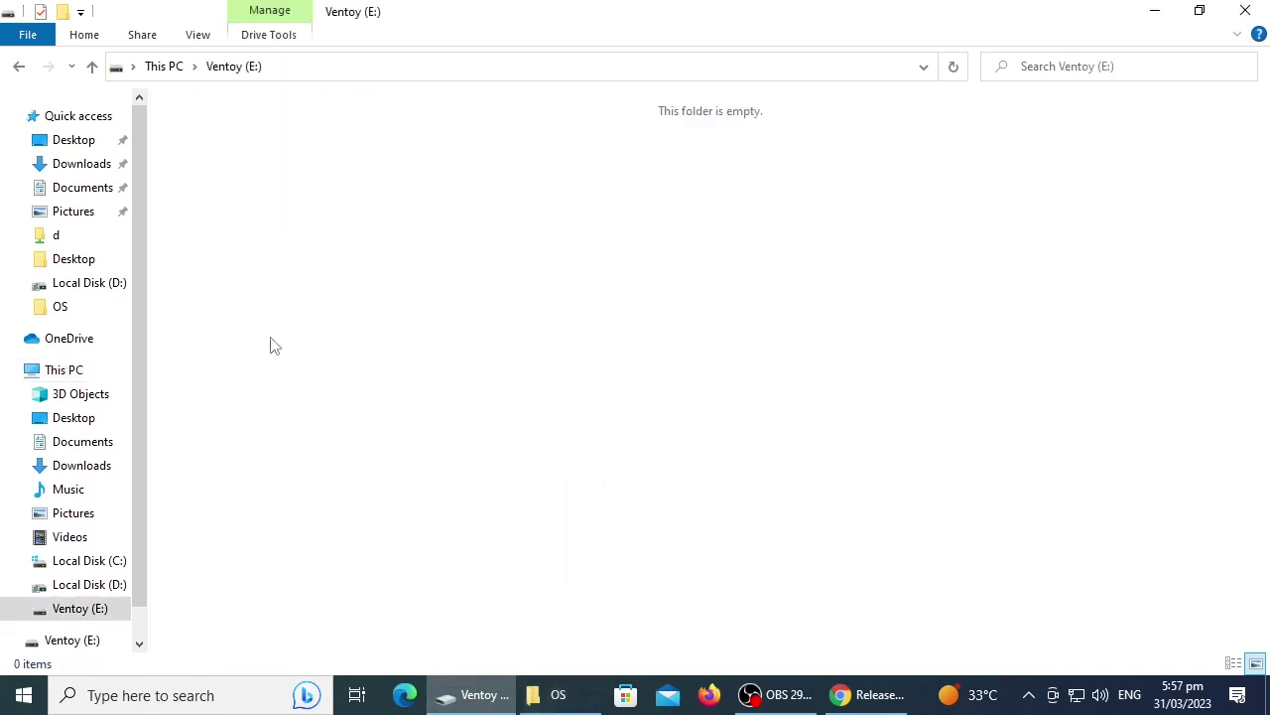
left_click(106, 369)
double_click(752, 316)
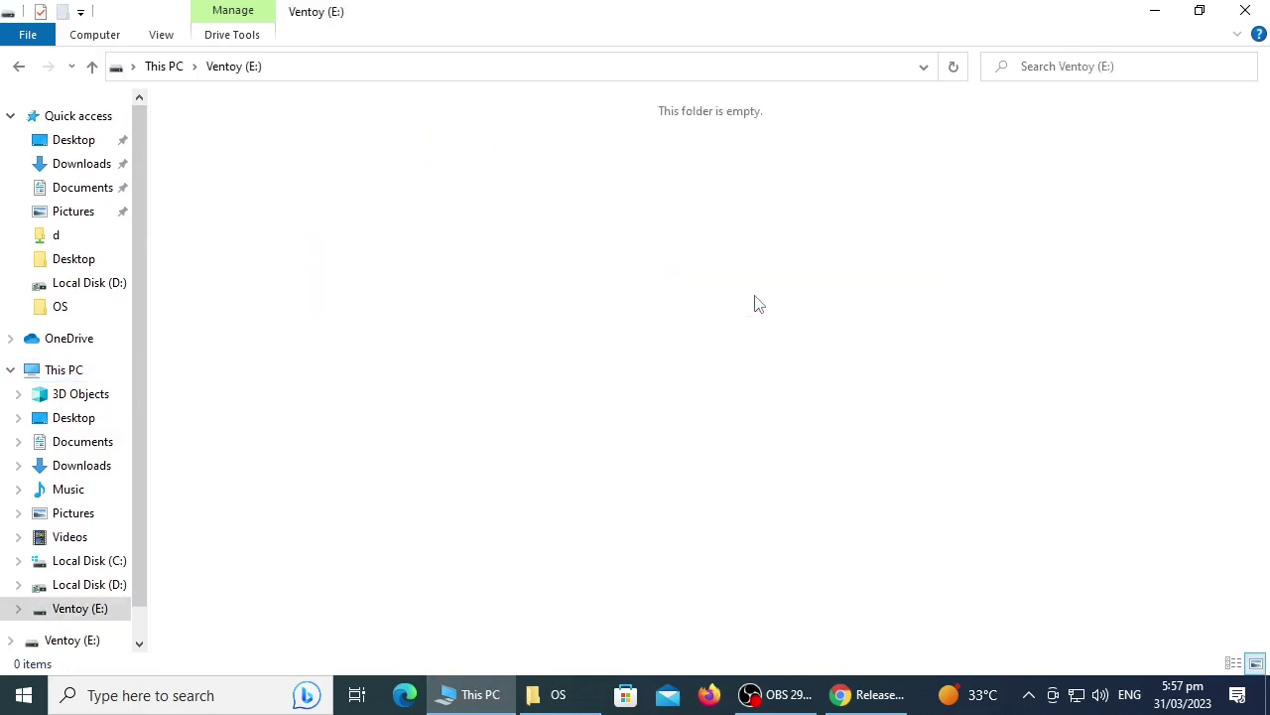
right_click(591, 262)
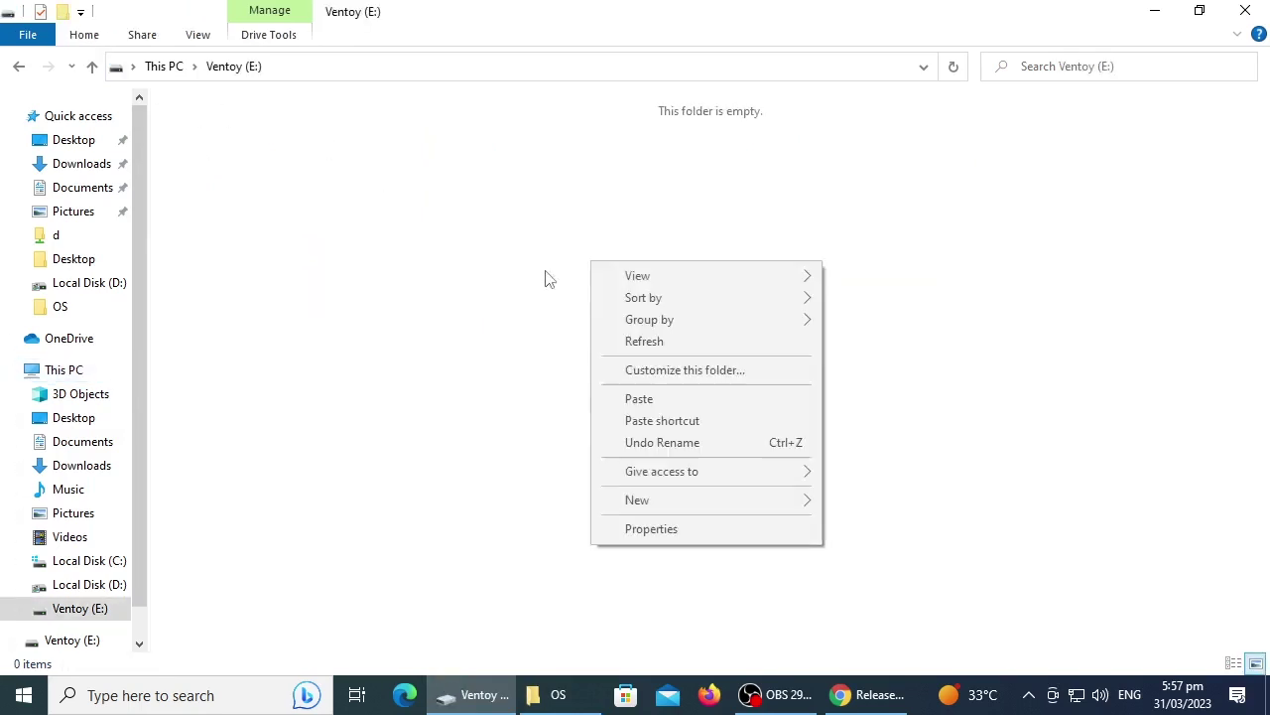
left_click(718, 400)
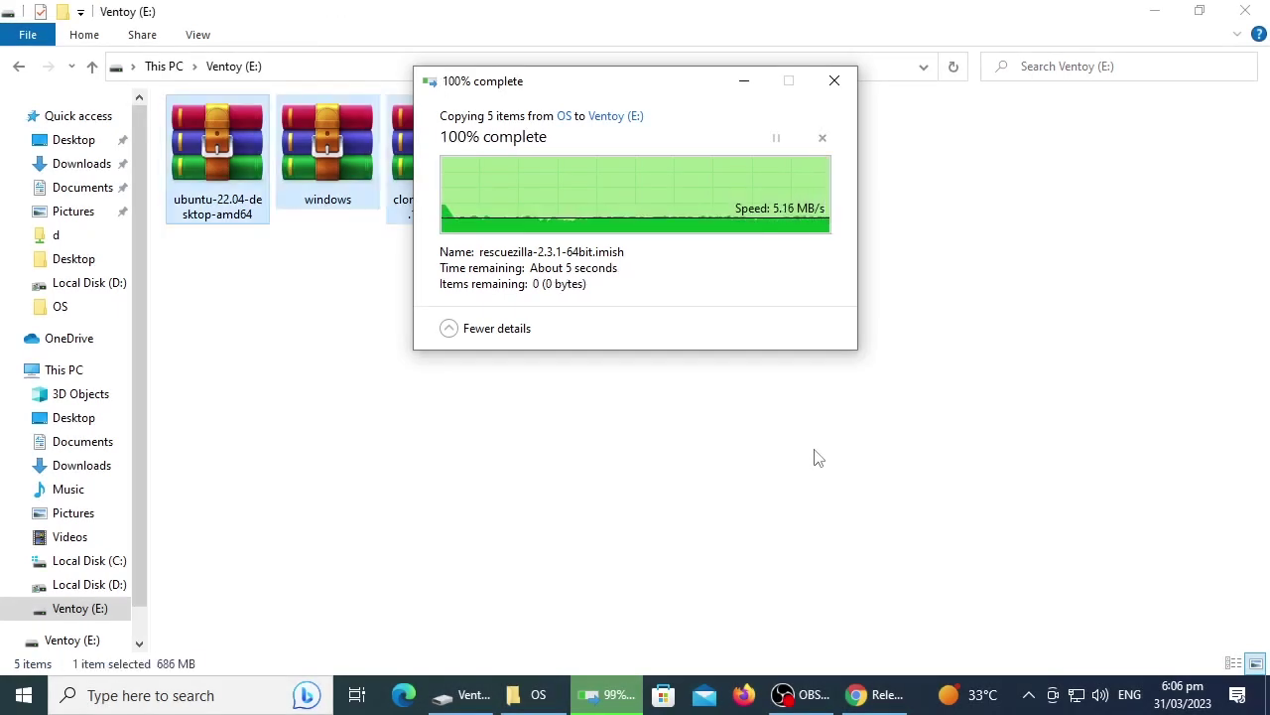
Refresh Ventoy (E:) after copying, then check This PC shows 4.32 GB free of 7.22 GB.
left_click(766, 400)
right_click(724, 359)
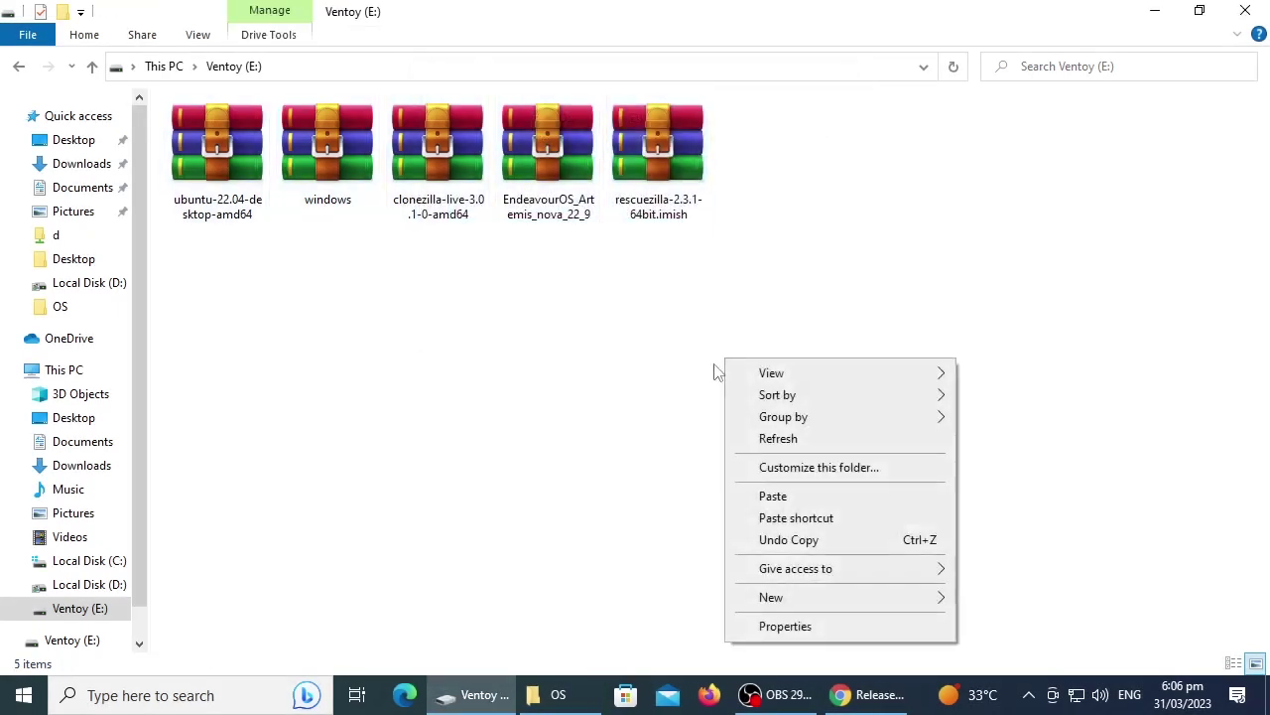
left_click(827, 448)
left_click(65, 369)
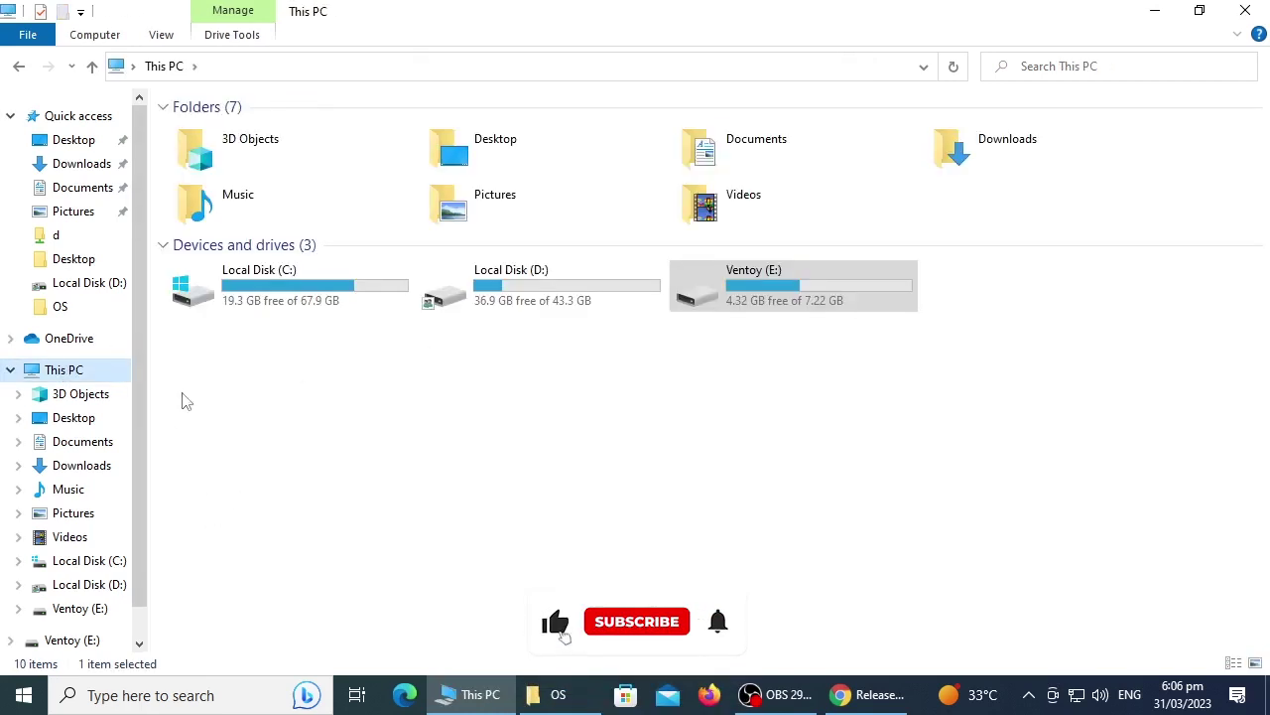
Set UEFI USB Hard Disk as Boot Option #1 in BIOS Boot settings, then reach Save & Exit.
double_click(743, 298)
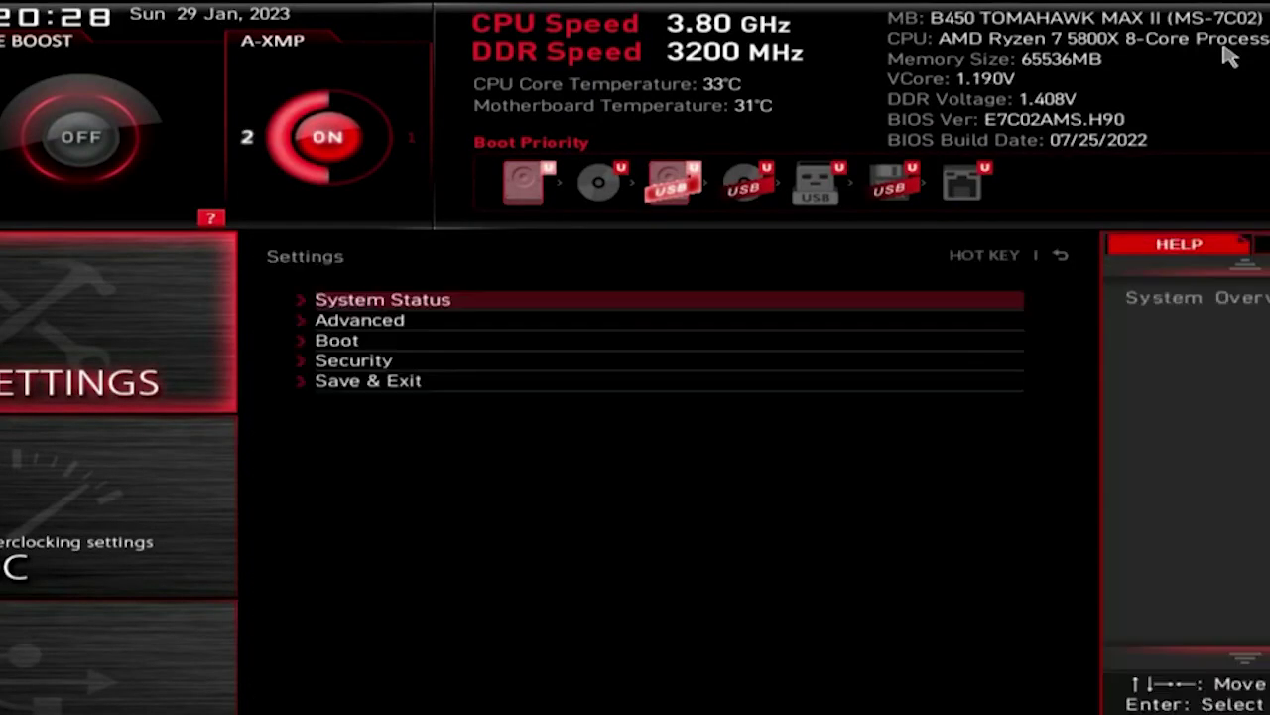
key("Down")
key("Down")
key("Return")
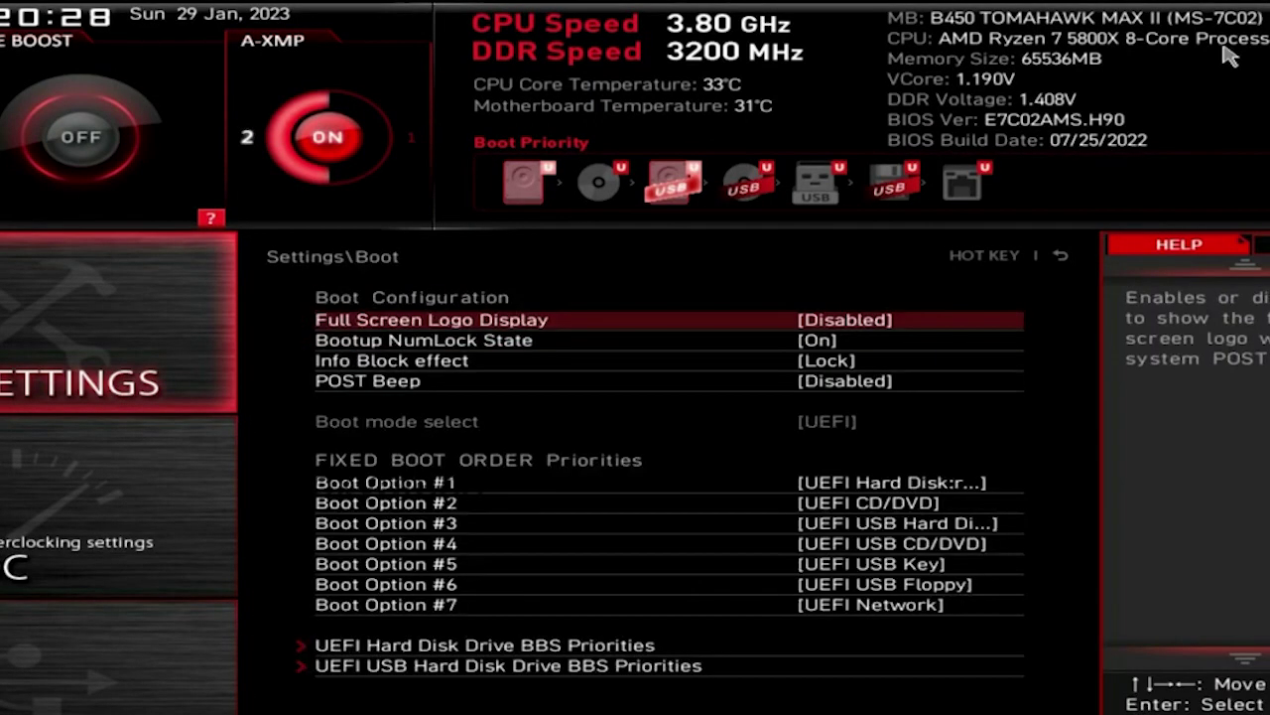
key("Down")
key("Down")
key("Down")
key("Down")
key("Down")
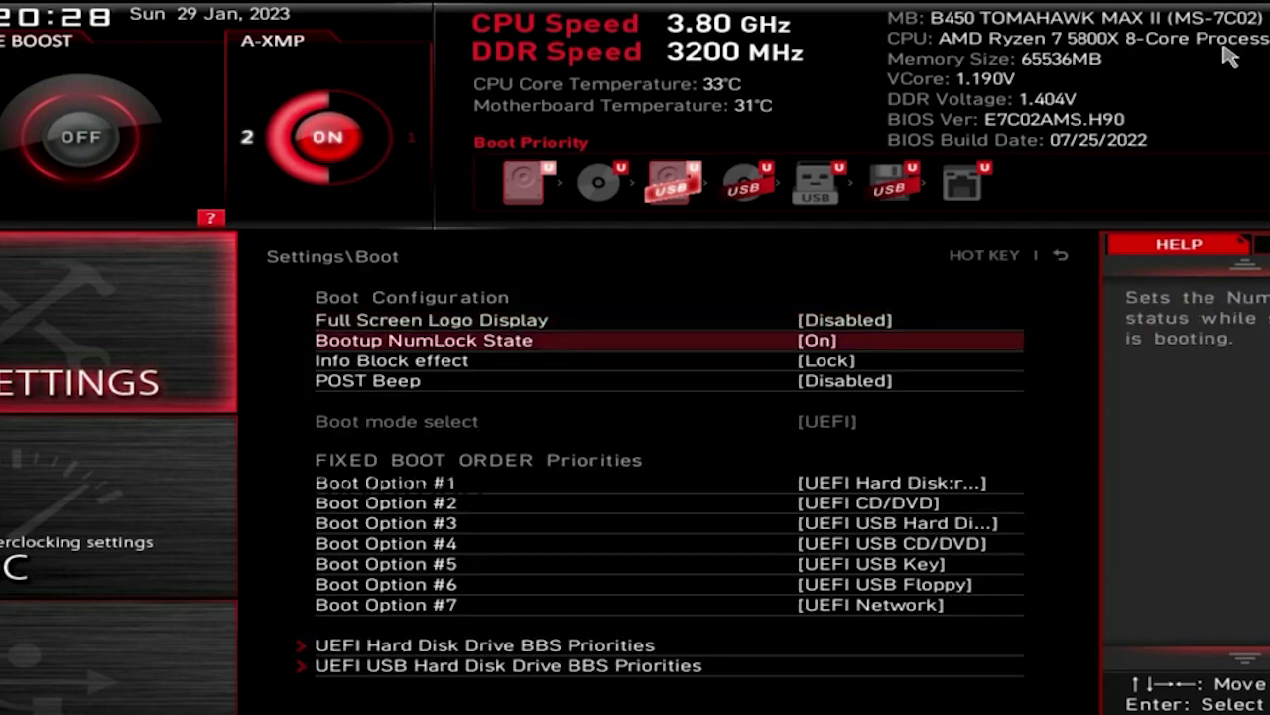
key("Up")
key("Return")
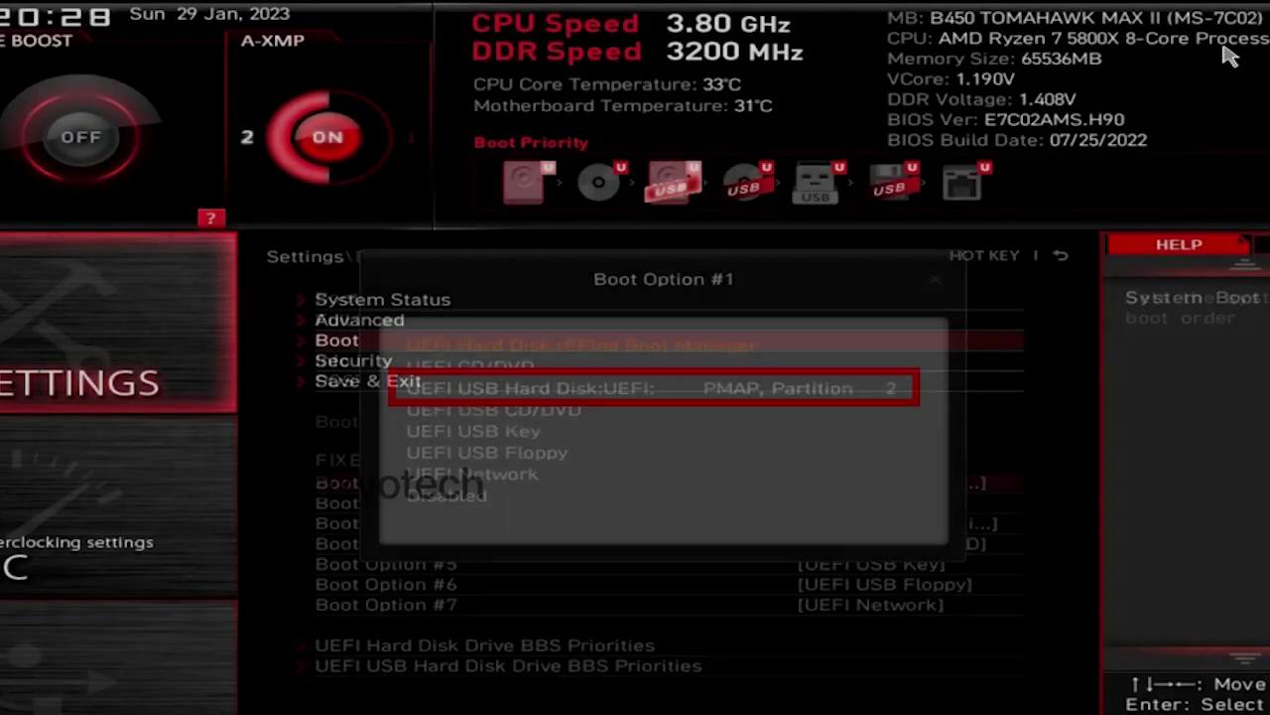
key("Down")
key("Down")
key("Return")
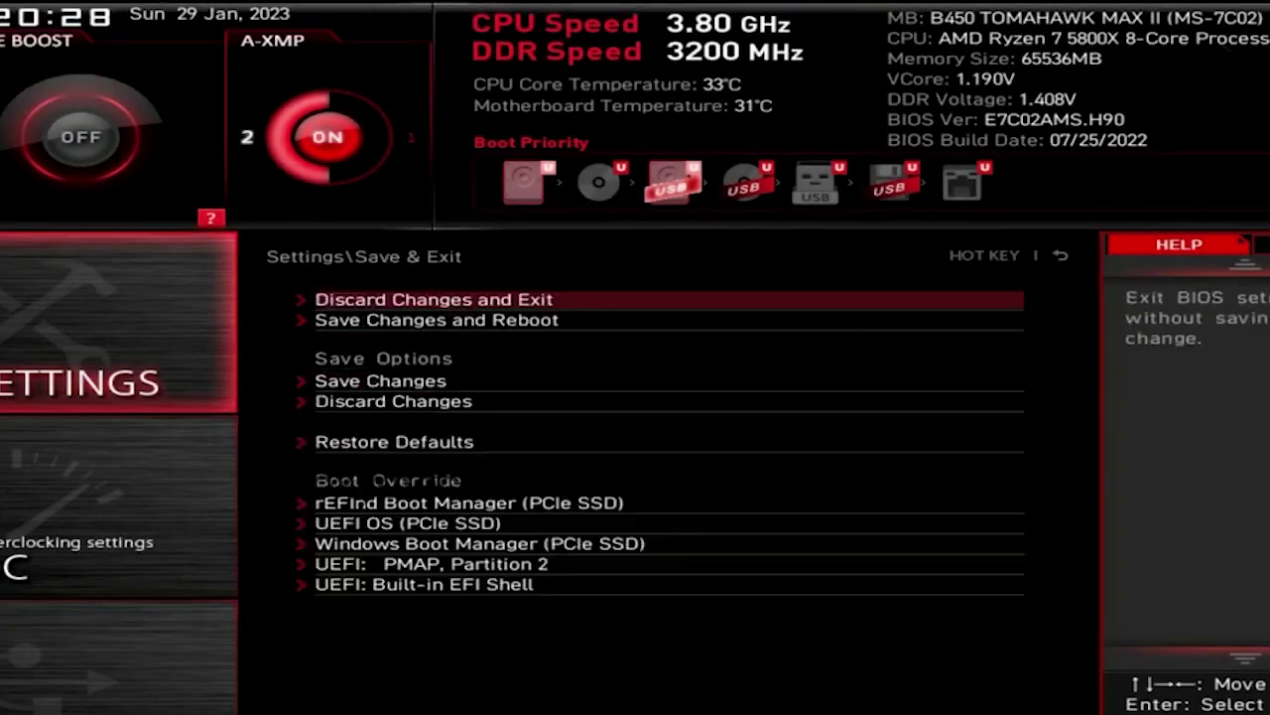
key("Down")
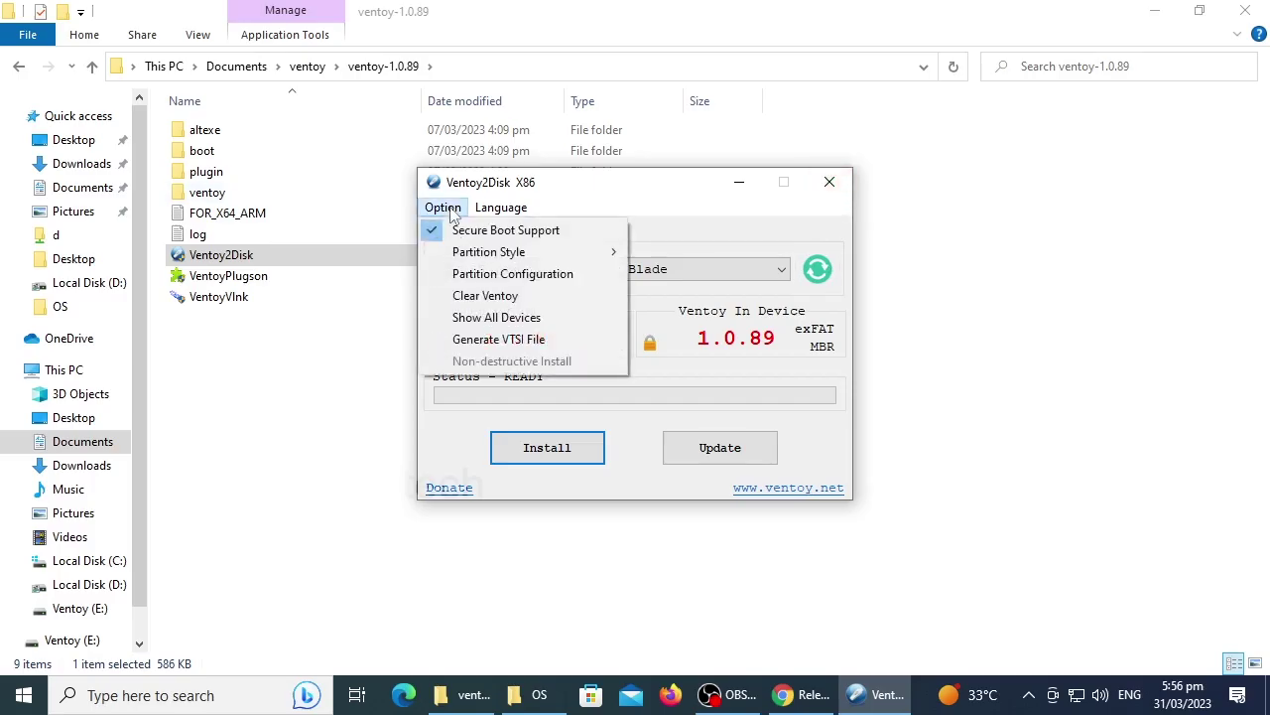
Show MBR selected under Partition Style, close it, and reopen the Option menu.
mouse_move(485, 252)
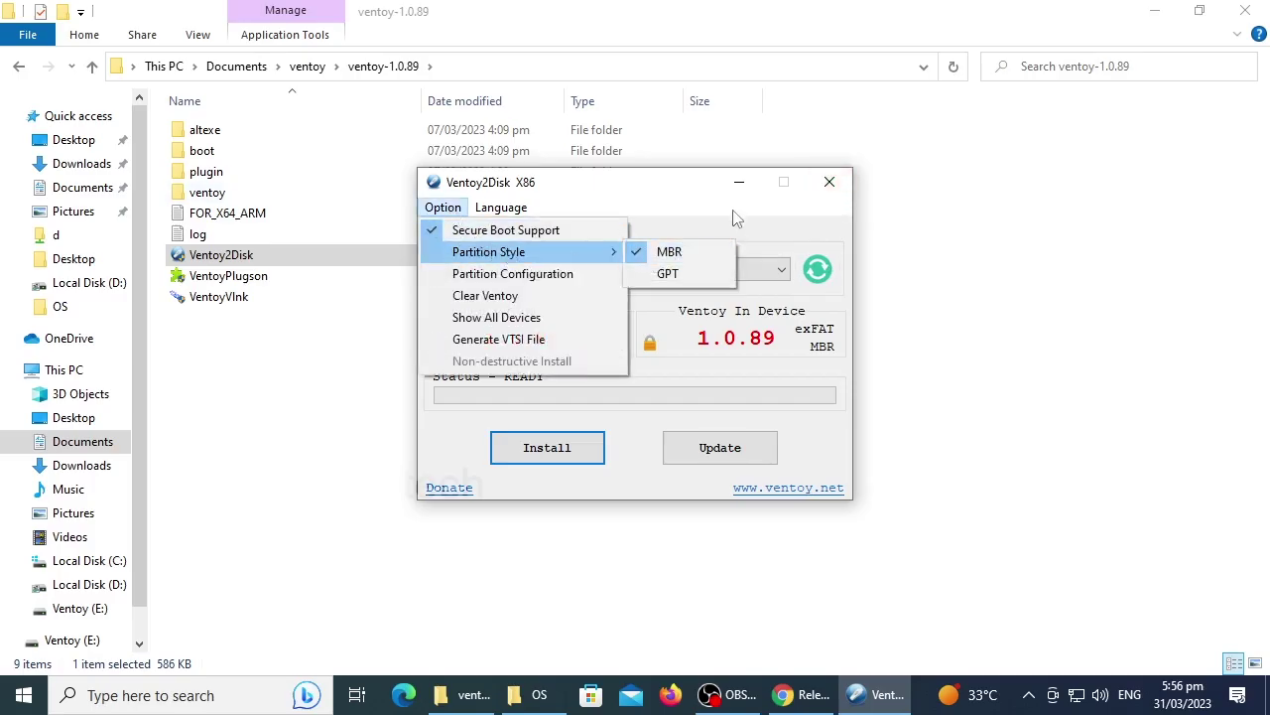
left_click(654, 190)
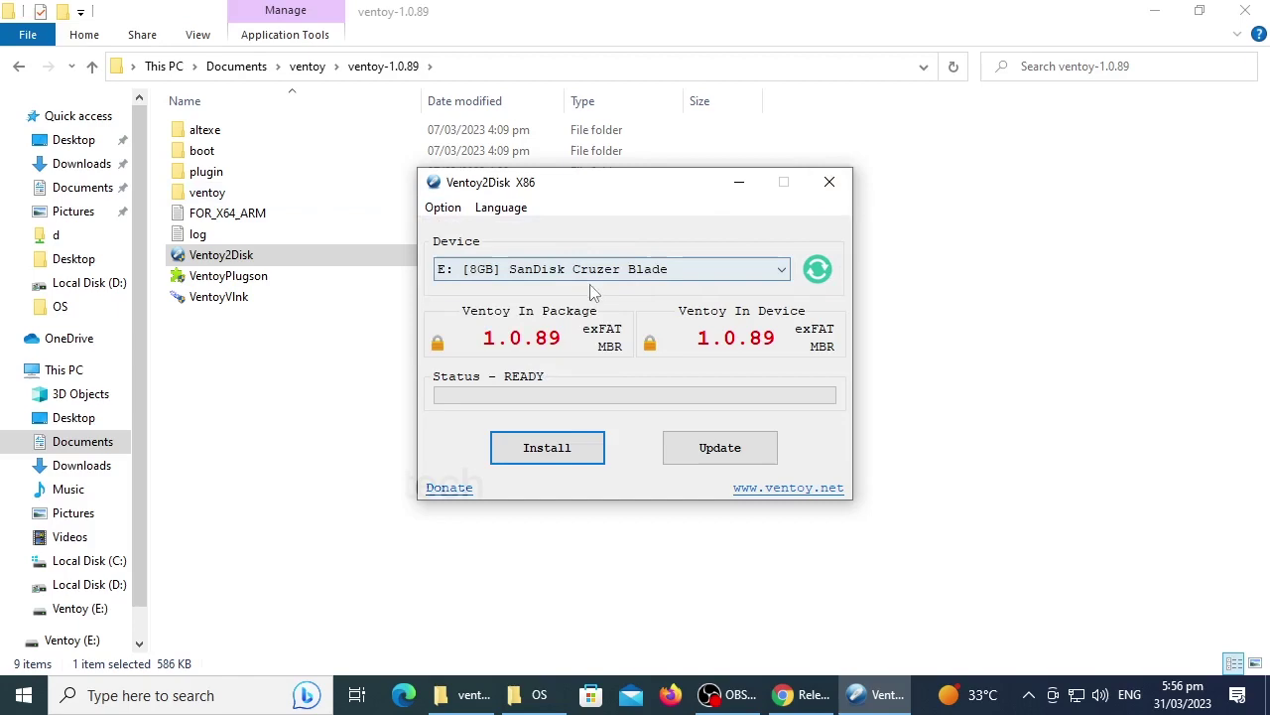
left_click(437, 210)
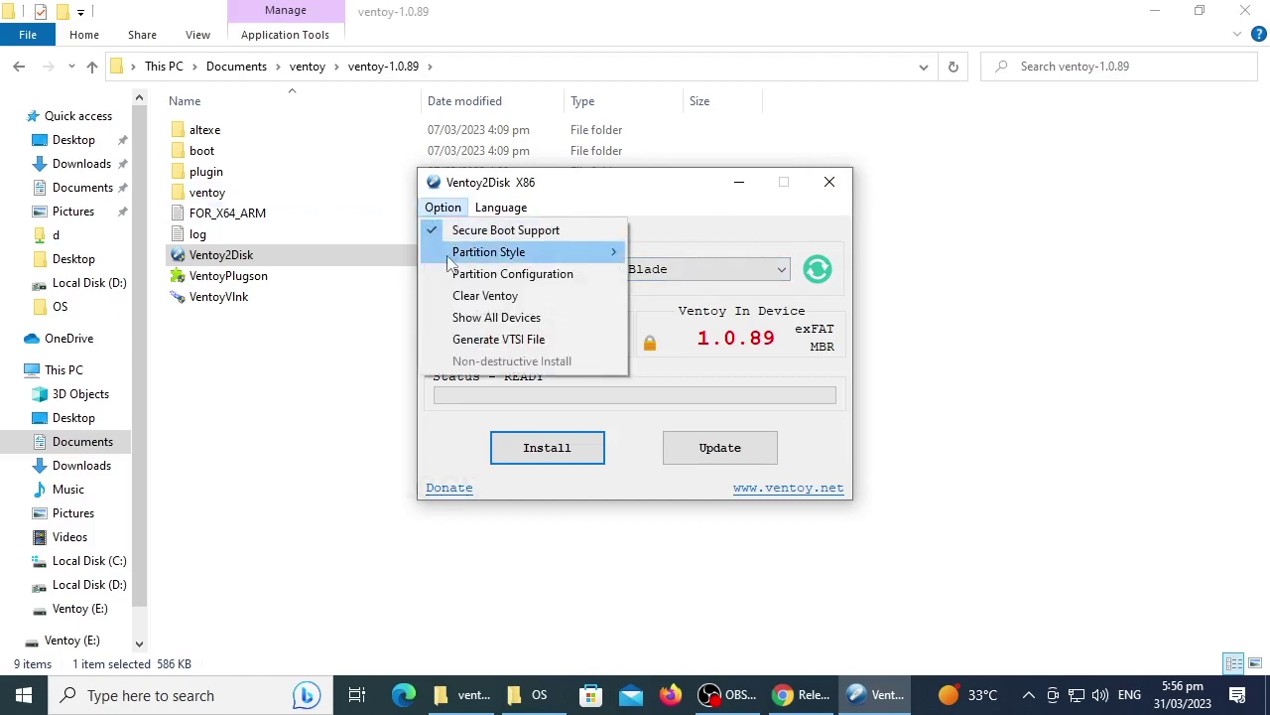